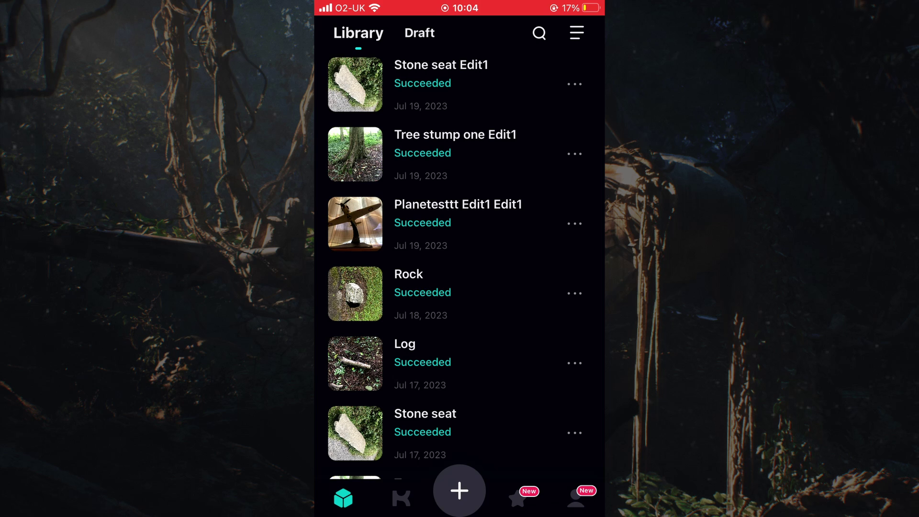
# Step: Open the Tree stump one Edit1 scan from the Library and begin downloading its model
pyautogui.click(455, 153)
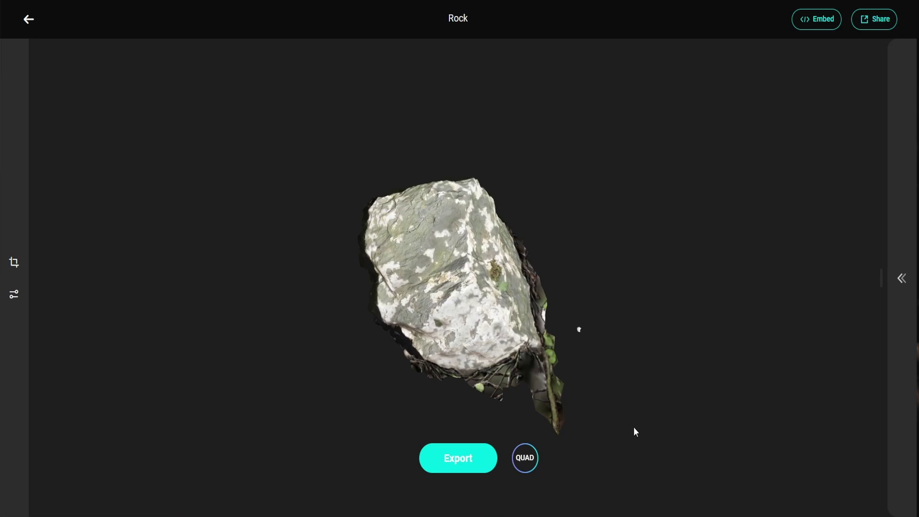
# Step: Open the Planetesttt Edit1 plane scan from My Model in the web viewer
pyautogui.scroll(5, 506, 290)
pyautogui.scroll(-5, 505, 289)
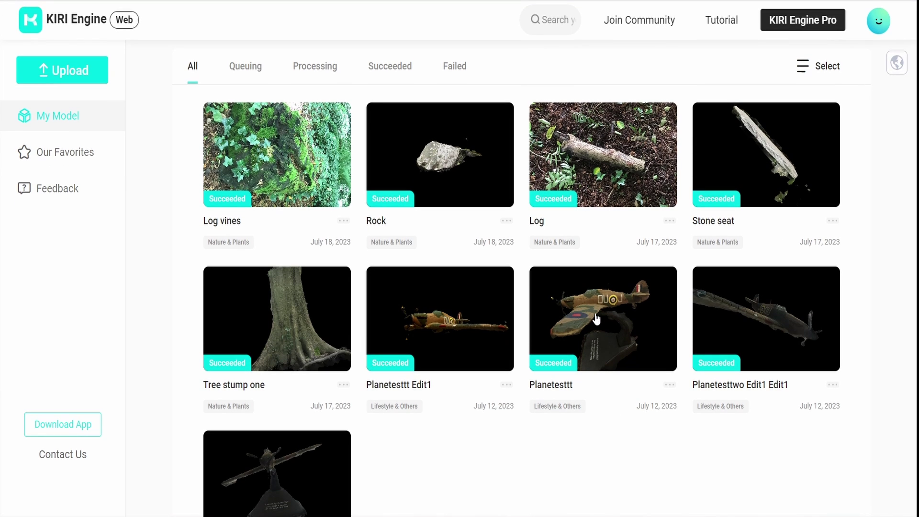
pyautogui.click(427, 326)
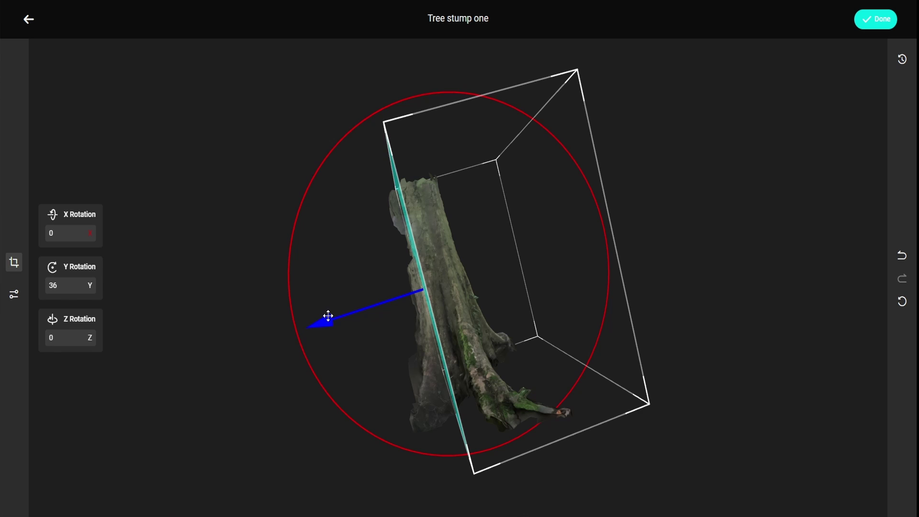
# Step: Orbit the scan, then set texture gamma to -9 and temperature to 10
pyautogui.moveTo(272, 371); pyautogui.dragTo(818, 434)
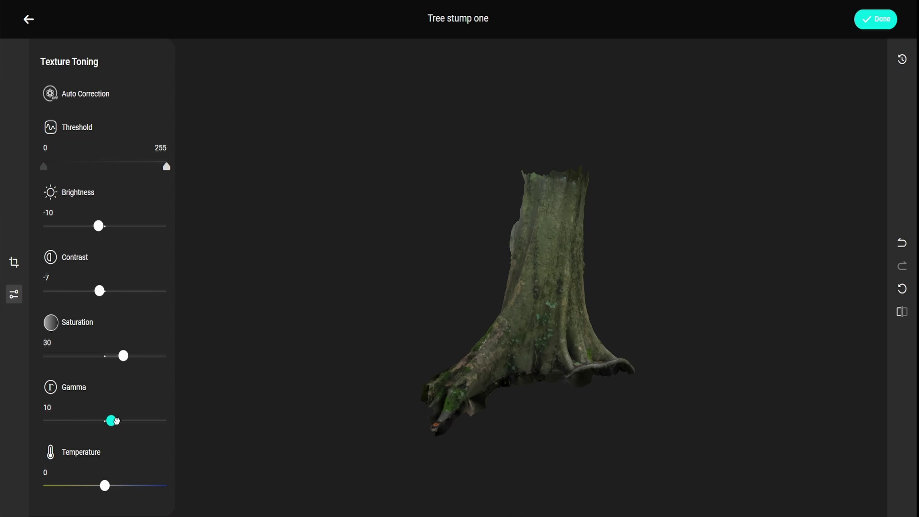
pyautogui.moveTo(115, 426); pyautogui.dragTo(104, 431)
pyautogui.moveTo(105, 485); pyautogui.dragTo(106, 484)
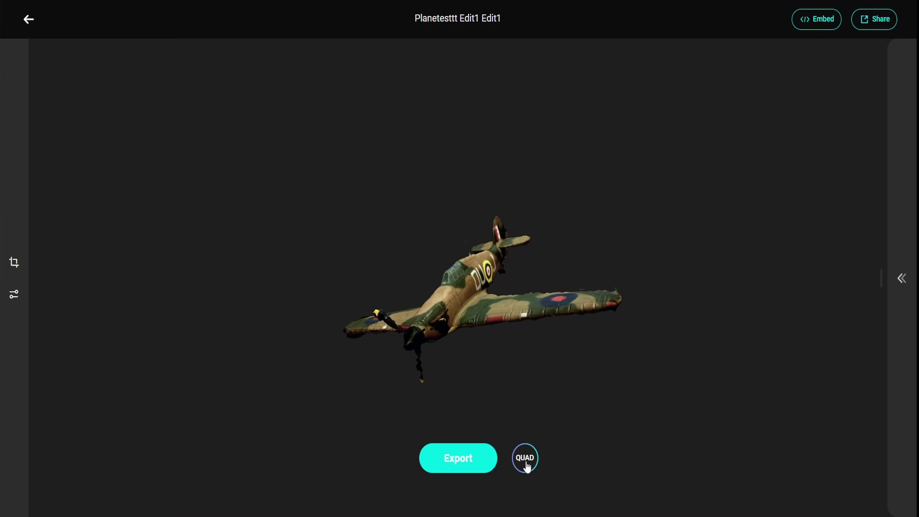
# Step: Export the plane as quads with PBR textures, 25% target quad count and 46% curve ratio
pyautogui.click(525, 461)
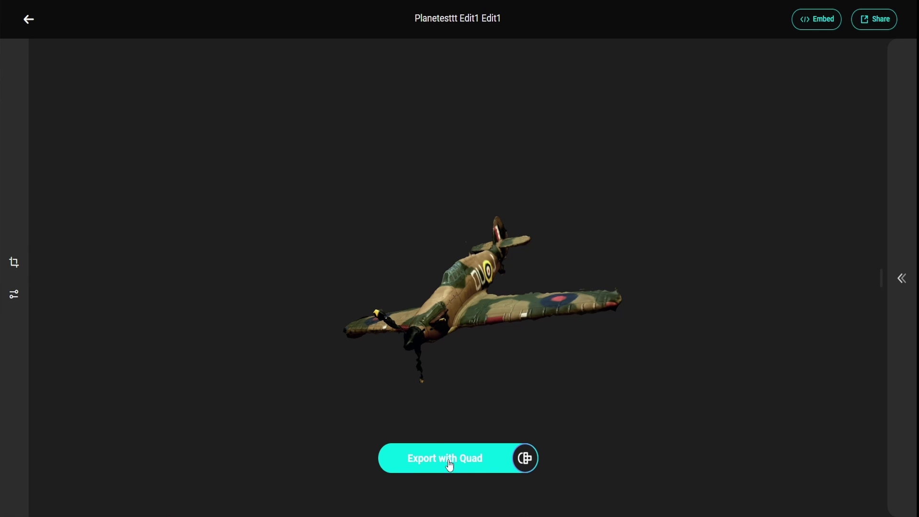
pyautogui.click(433, 462)
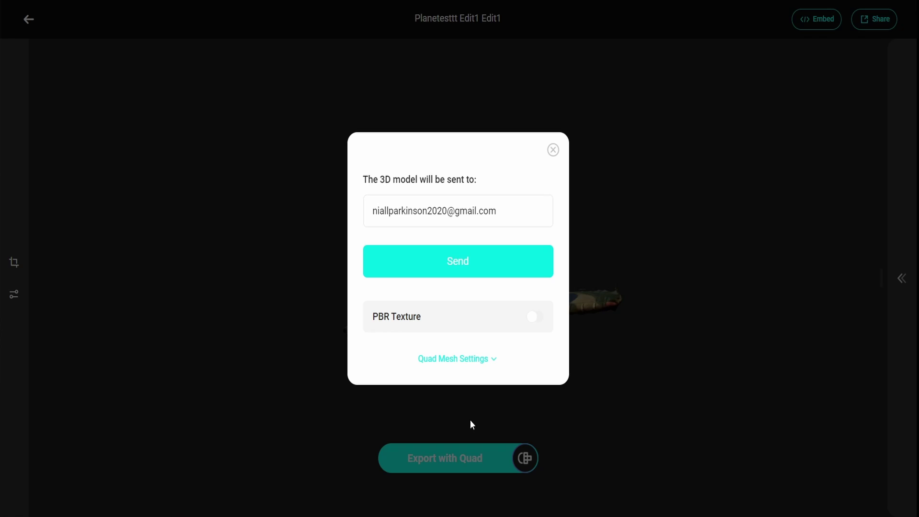
pyautogui.click(539, 209)
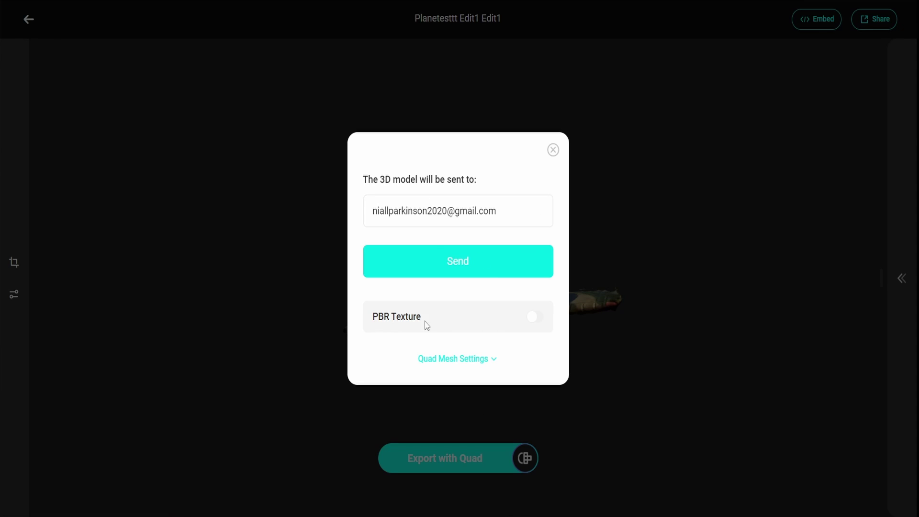
pyautogui.click(535, 318)
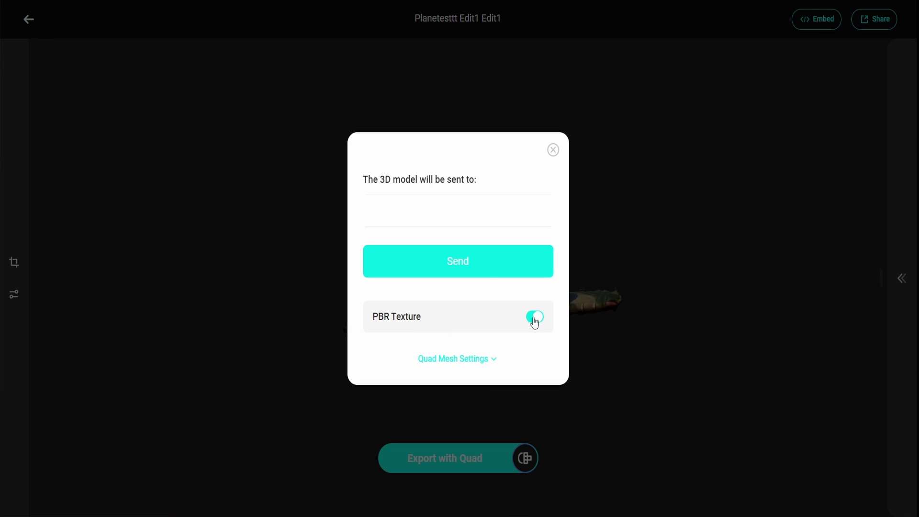
pyautogui.click(491, 359)
pyautogui.moveTo(459, 355); pyautogui.dragTo(409, 372)
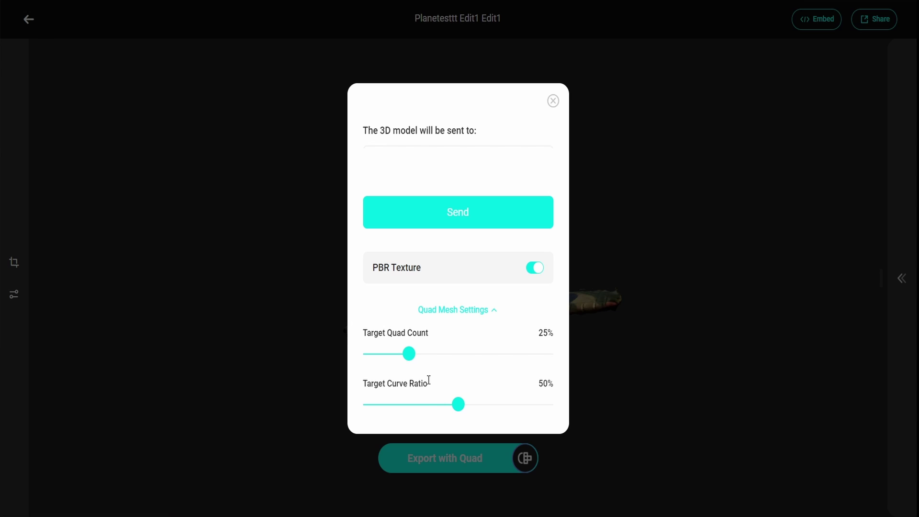
pyautogui.moveTo(458, 404); pyautogui.dragTo(407, 405)
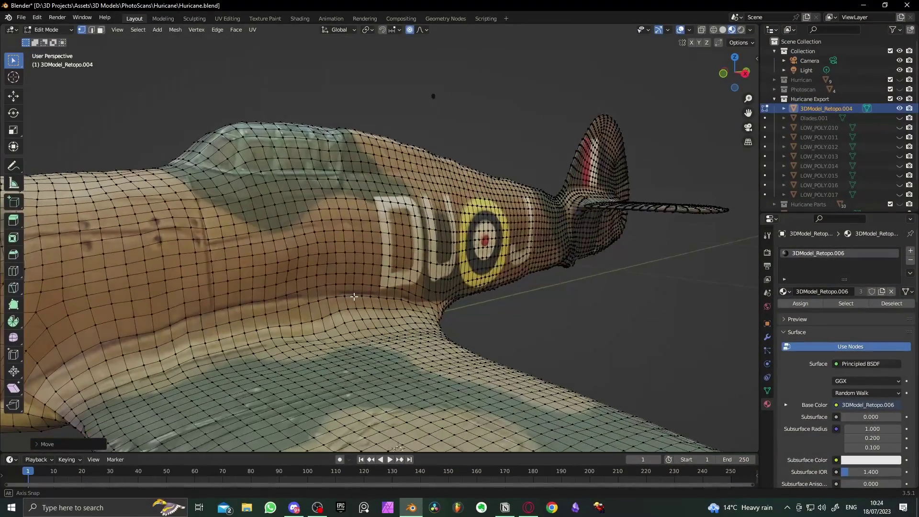
# Step: Show the plane in Material Preview and apply Shade Smooth in Object Mode
pyautogui.scroll(3, 339, 293)
pyautogui.press('z')
pyautogui.click(406, 299)
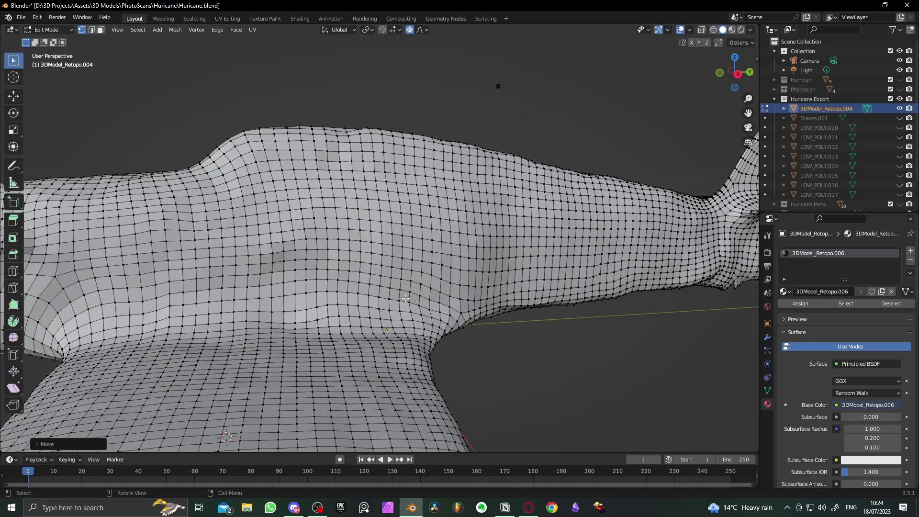
pyautogui.press('z')
pyautogui.click(399, 344)
pyautogui.press('Tab')
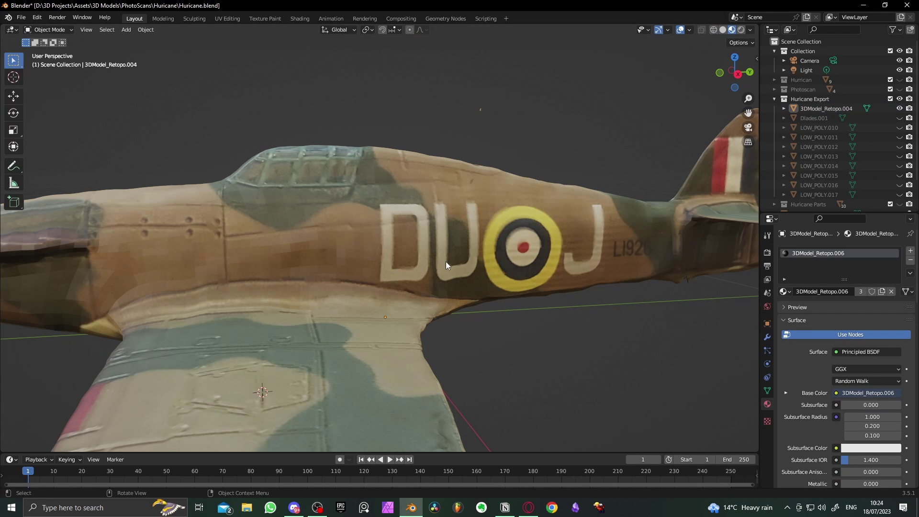
pyautogui.rightClick(444, 247)
pyautogui.click(444, 247)
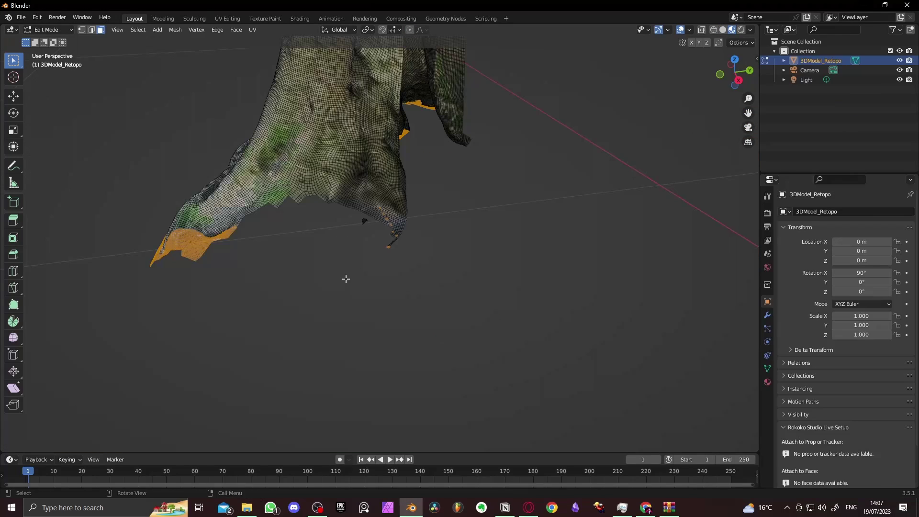
# Step: Circle-select the ragged faces along the stump's lower edge and delete them
pyautogui.press('c')
pyautogui.moveTo(334, 222)
pyautogui.mouseDown()
pyautogui.moveTo(380, 229)
pyautogui.moveTo(423, 264)
pyautogui.mouseUp()
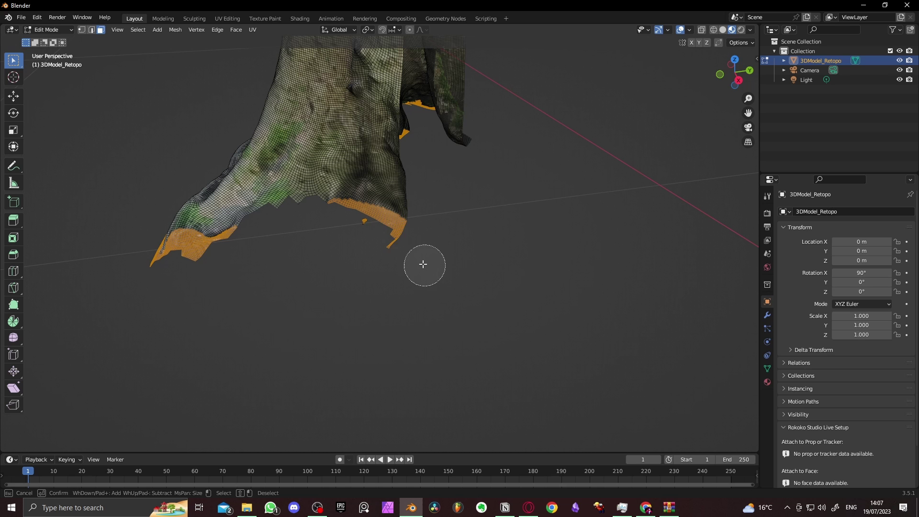
pyautogui.press('Escape')
pyautogui.press('x')
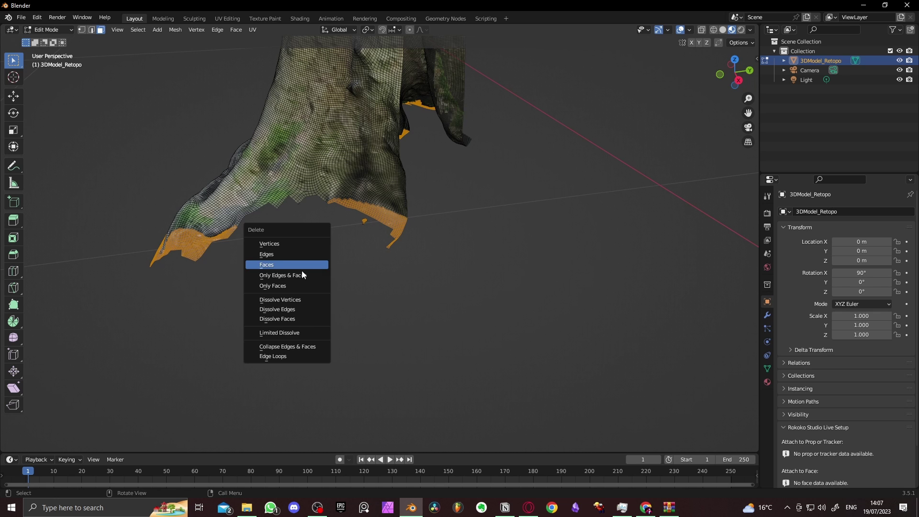
pyautogui.click(262, 279)
# Step: Delete the stray leftover mesh piece and deselect the propeller blades
pyautogui.moveTo(214, 337)
pyautogui.mouseDown(button='middle')
pyautogui.moveTo(378, 273)
pyautogui.moveTo(377, 249)
pyautogui.mouseUp(button='middle')
pyautogui.press('c')
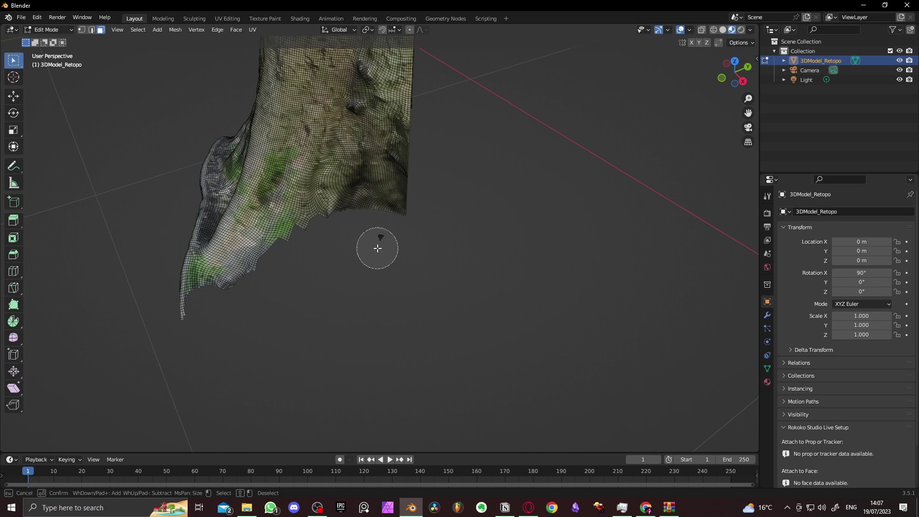
pyautogui.click(378, 248)
pyautogui.press('Escape')
pyautogui.press('x')
pyautogui.click(349, 277)
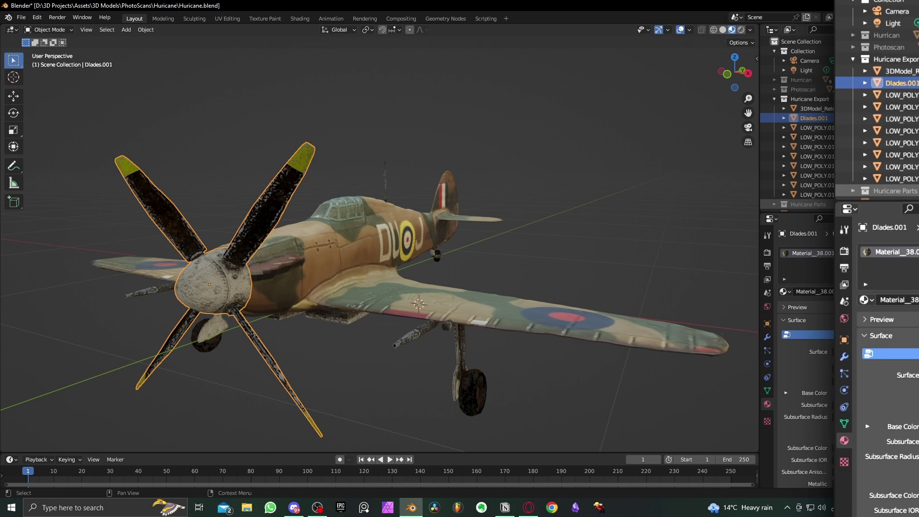
pyautogui.click(452, 259)
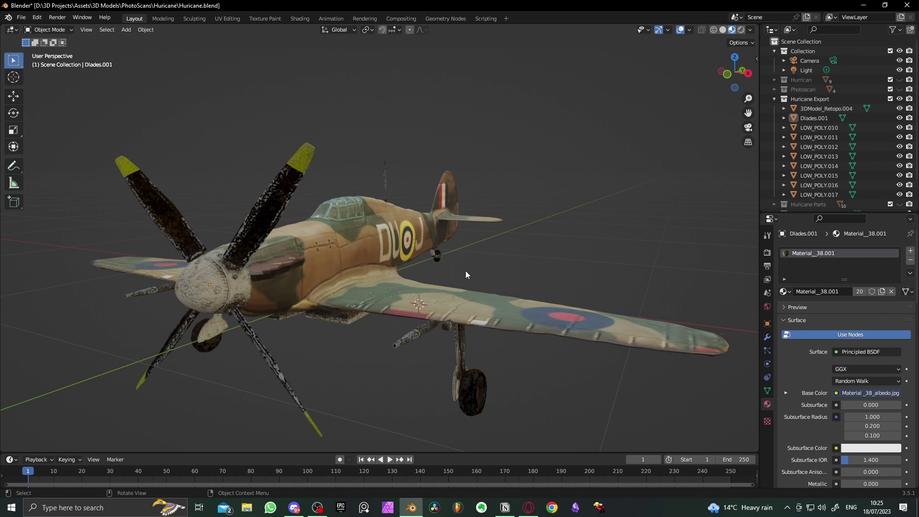
pyautogui.scroll(-5, 487, 234)
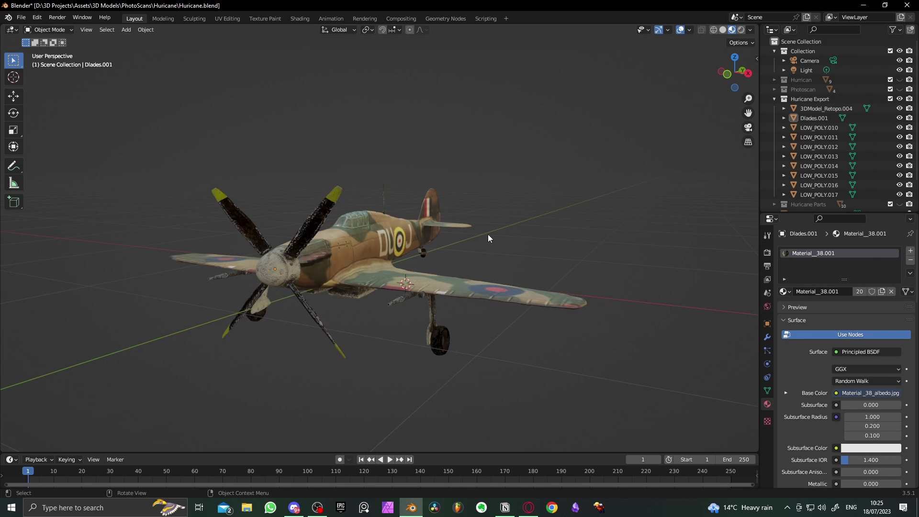
# Step: Select all plane parts and start an FBX export limited to Selected Objects
pyautogui.moveTo(587, 141); pyautogui.dragTo(186, 373)
pyautogui.click(23, 18)
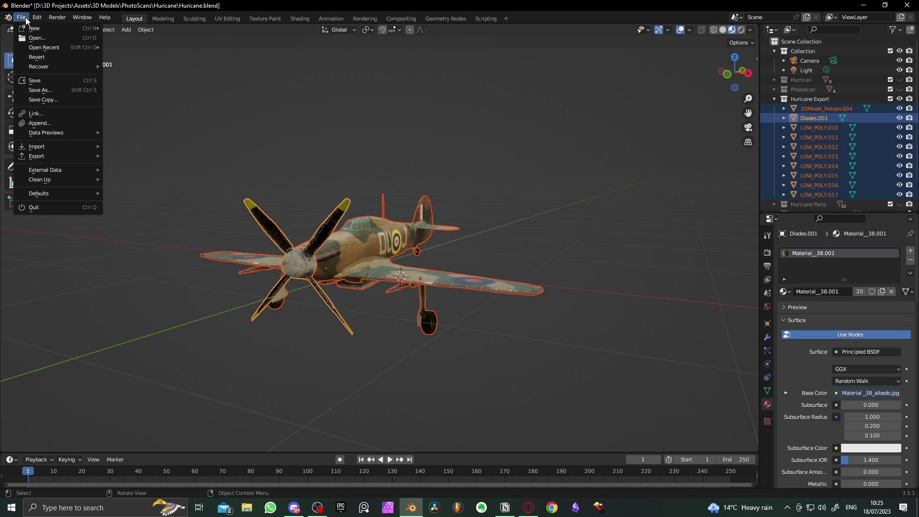
pyautogui.moveTo(66, 154)
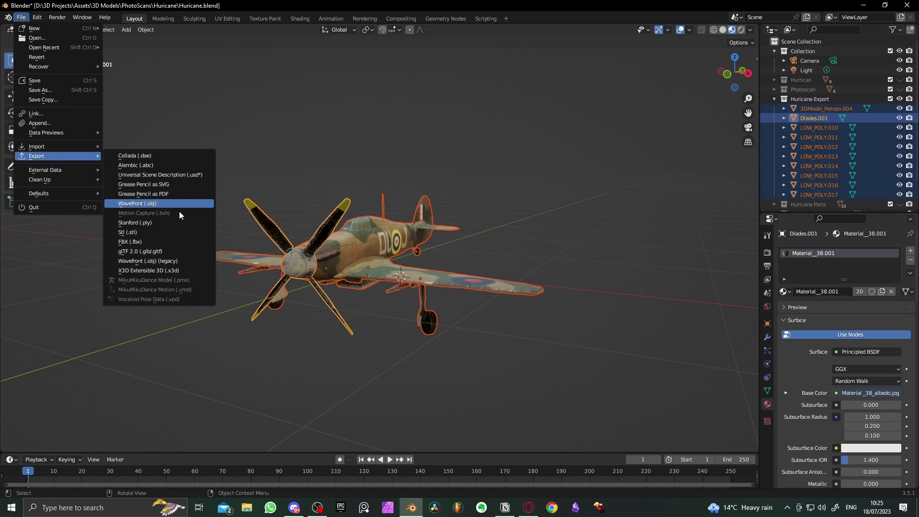
pyautogui.click(140, 242)
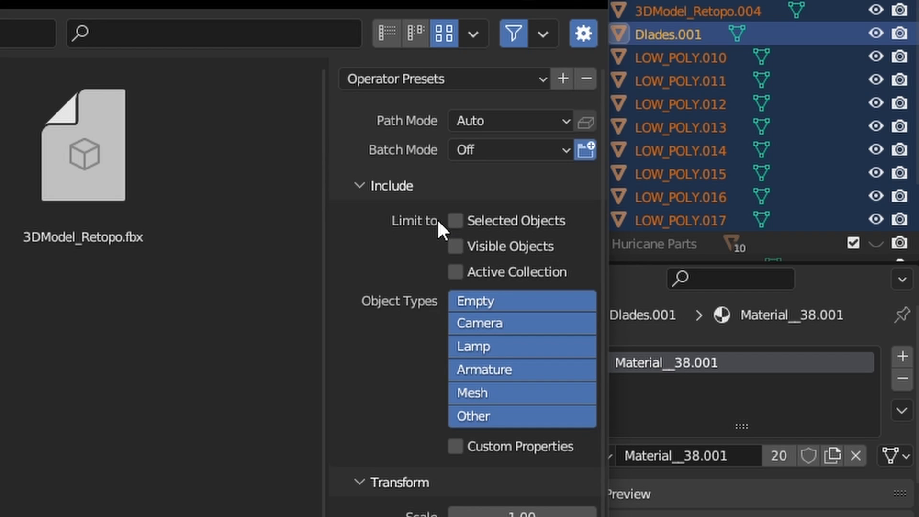
pyautogui.click(456, 220)
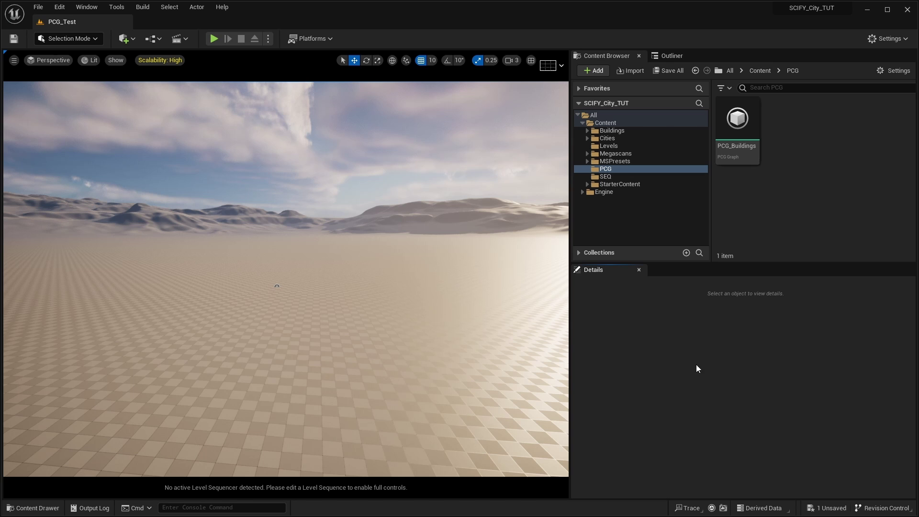
# Step: Create a PCG Graph named PCG_TUT and open it docked beside the level
pyautogui.rightClick(782, 160)
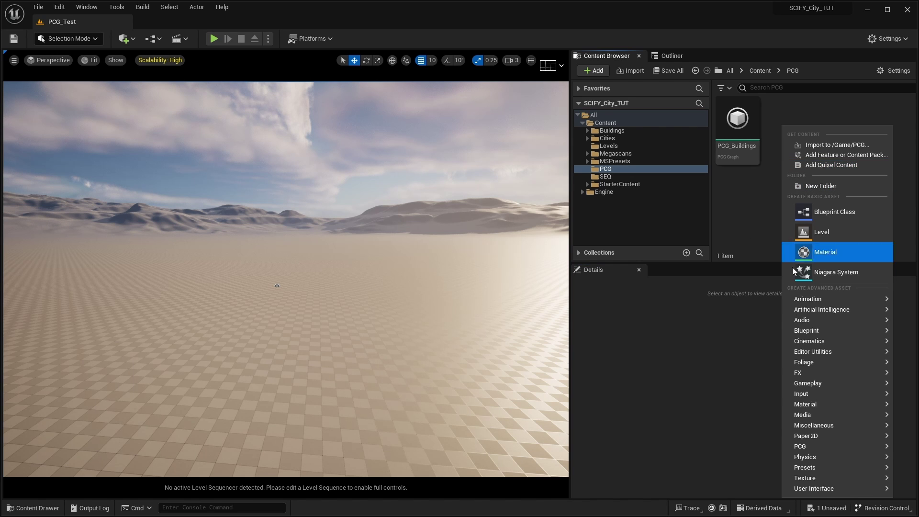
pyautogui.moveTo(797, 446)
pyautogui.click(759, 449)
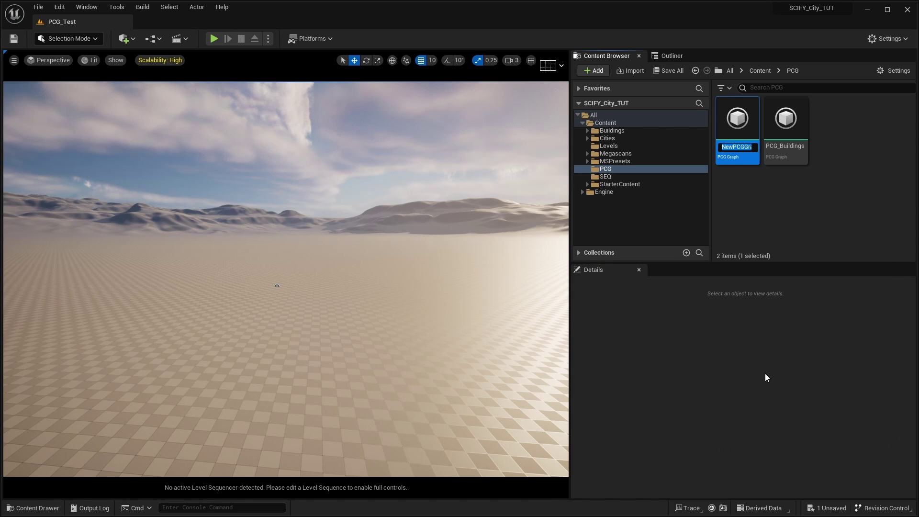
pyautogui.write('PCG_TUT')
pyautogui.press('Return')
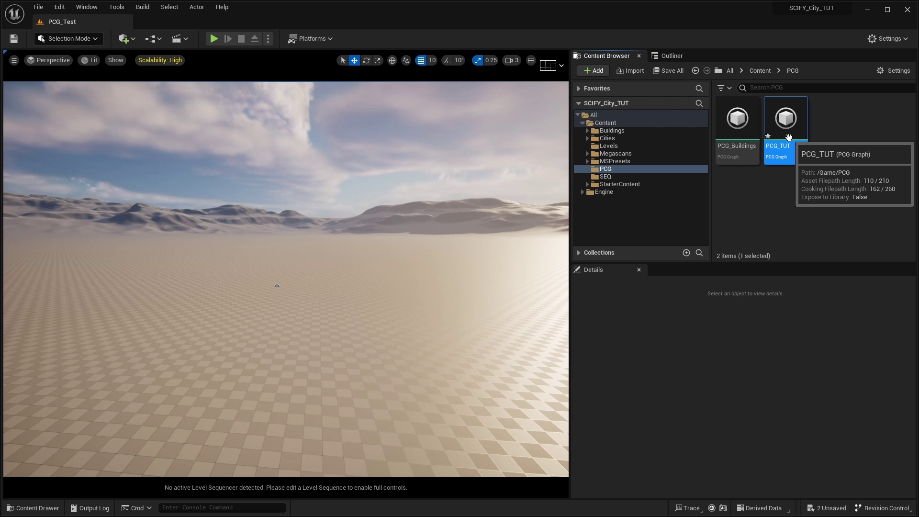
pyautogui.doubleClick(788, 137)
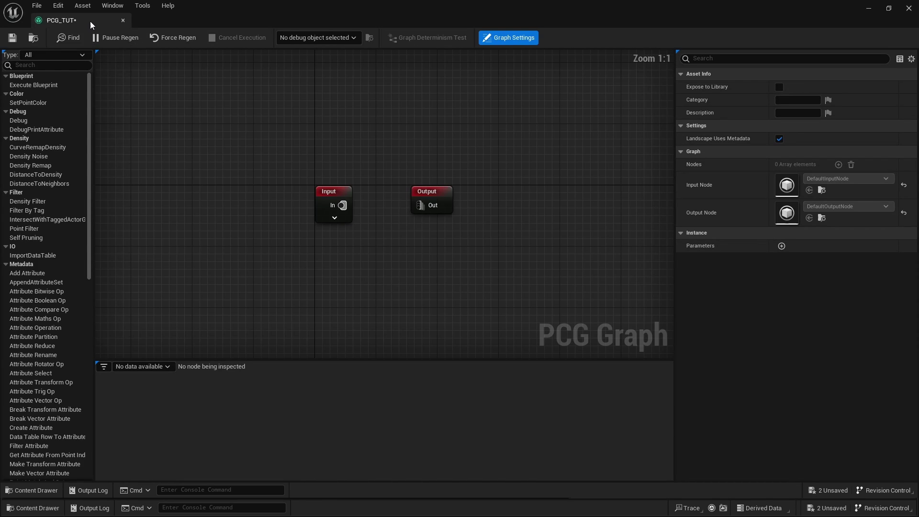
pyautogui.moveTo(90, 21); pyautogui.dragTo(182, 22)
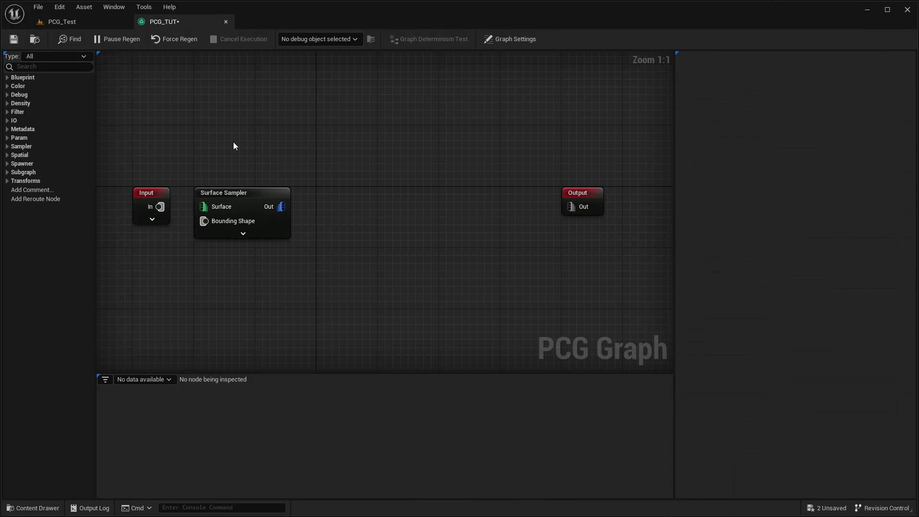
# Step: Wire Landscape into the Surface Sampler with debug on, place PCG_TUT in the level, and save
pyautogui.click(152, 220)
pyautogui.moveTo(170, 193); pyautogui.dragTo(140, 193)
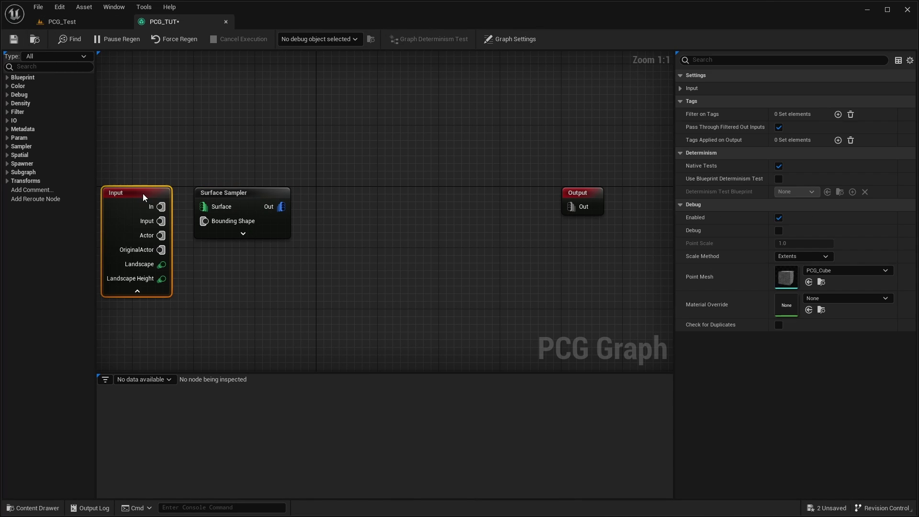
pyautogui.click(222, 260)
pyautogui.moveTo(162, 264); pyautogui.dragTo(202, 205)
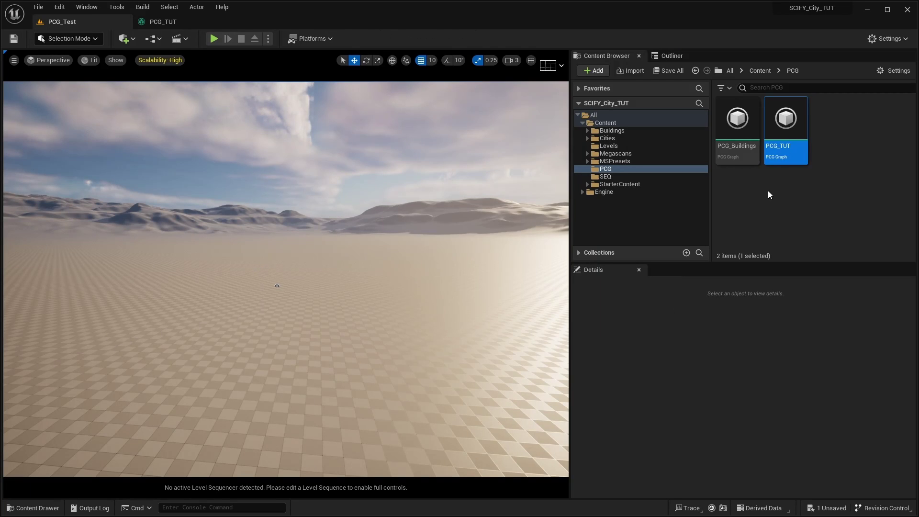
pyautogui.moveTo(274, 297); pyautogui.dragTo(277, 345)
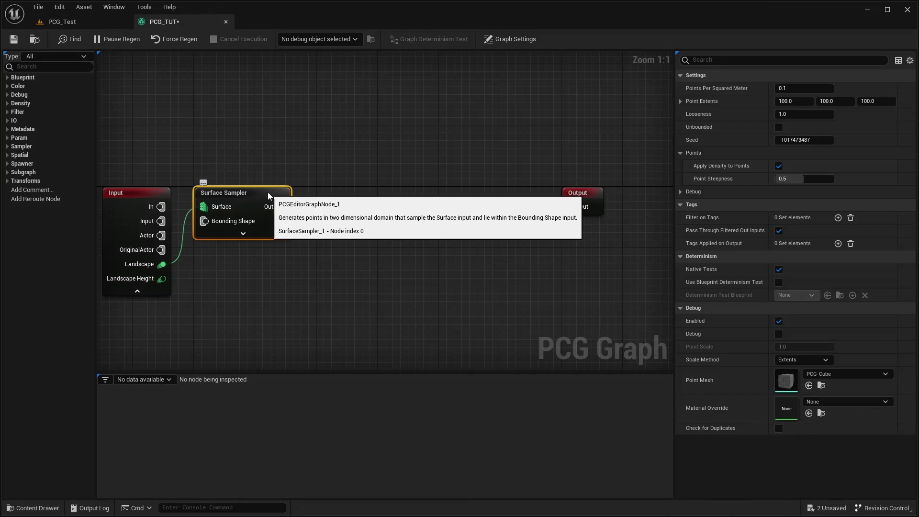
pyautogui.rightClick(268, 192)
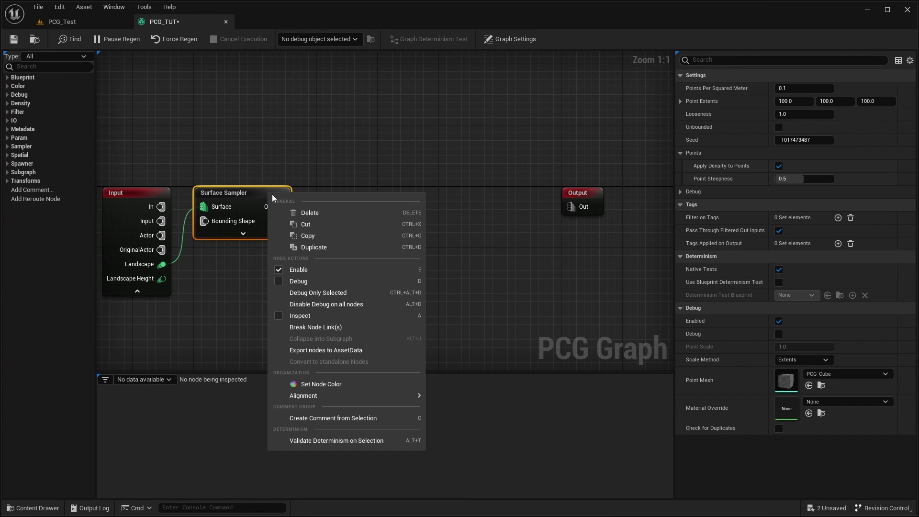
pyautogui.click(300, 280)
pyautogui.click(307, 272)
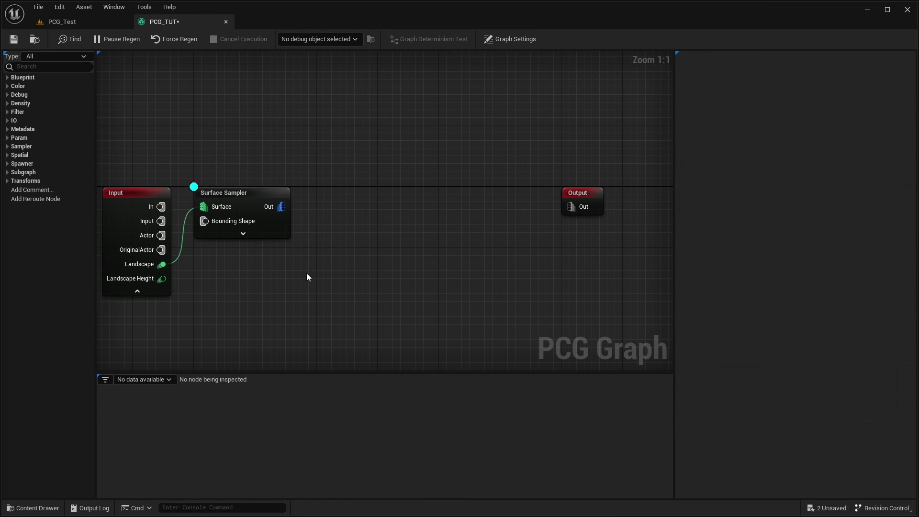
pyautogui.click(22, 41)
# Step: Add Transform Points after the Surface Sampler with Z rotation 90–200, save, and preview
pyautogui.hotkey('ctrl', 'v')
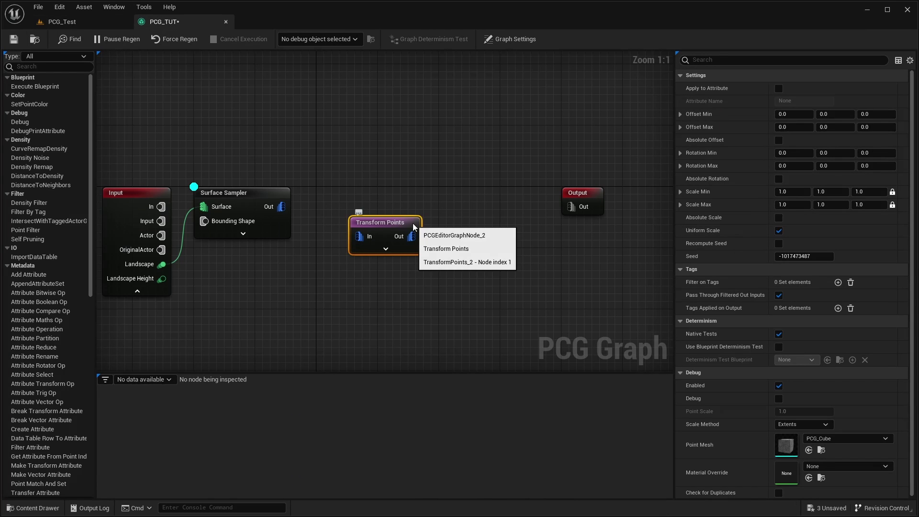
pyautogui.moveTo(412, 223); pyautogui.dragTo(377, 195)
pyautogui.click(370, 148)
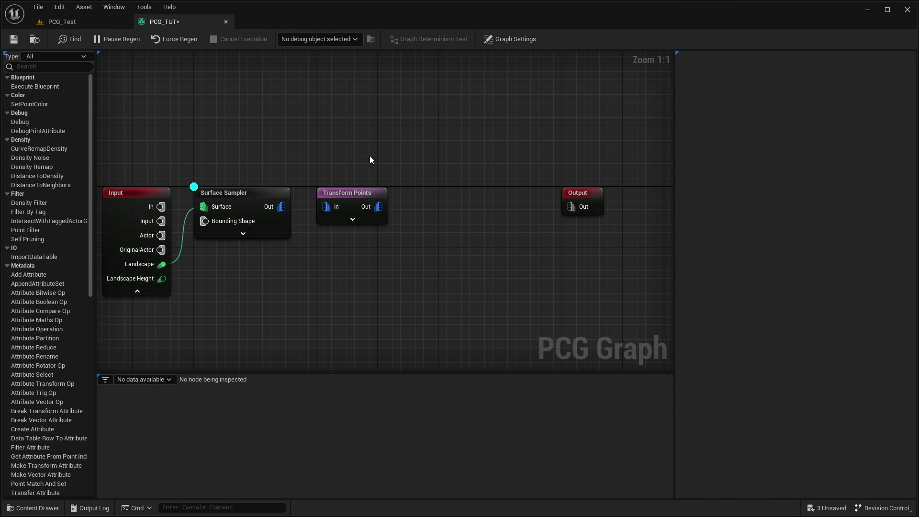
pyautogui.moveTo(280, 206); pyautogui.dragTo(326, 206)
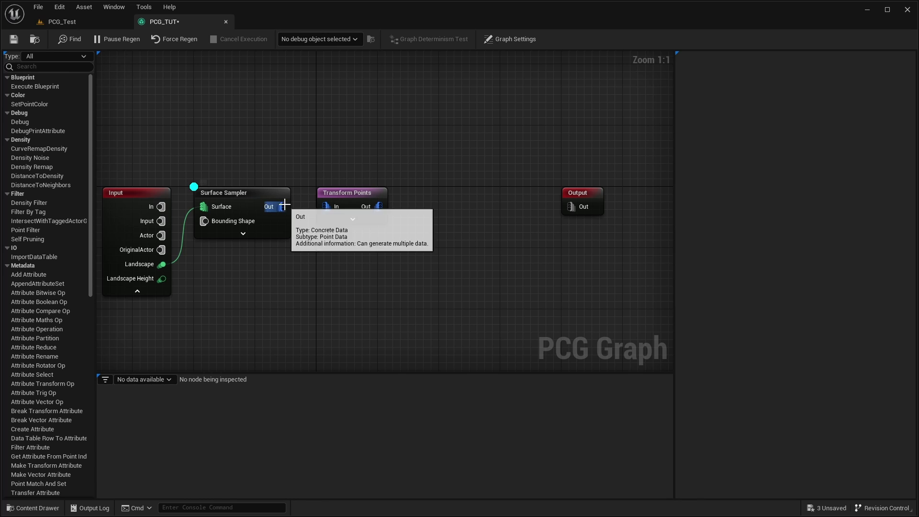
pyautogui.click(354, 213)
pyautogui.click(887, 154)
pyautogui.click(889, 165)
pyautogui.write('200')
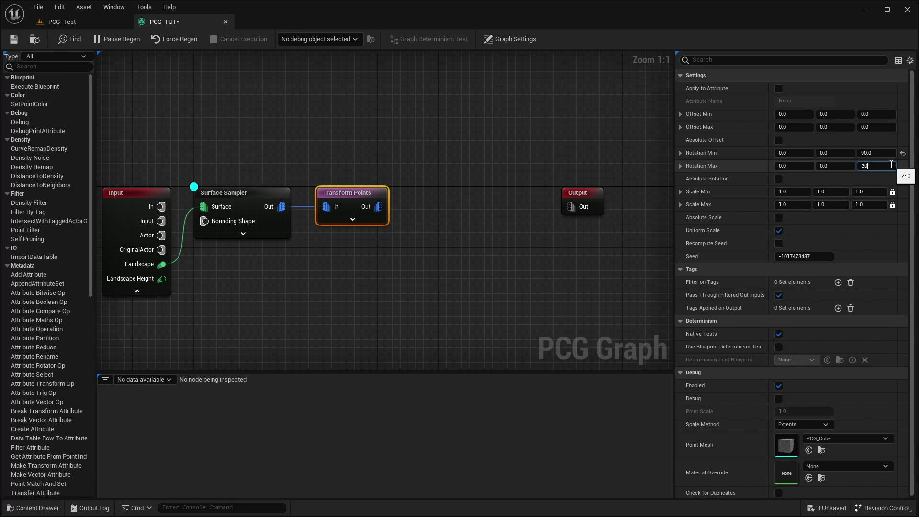
pyautogui.press('Return')
pyautogui.click(14, 38)
pyautogui.click(62, 21)
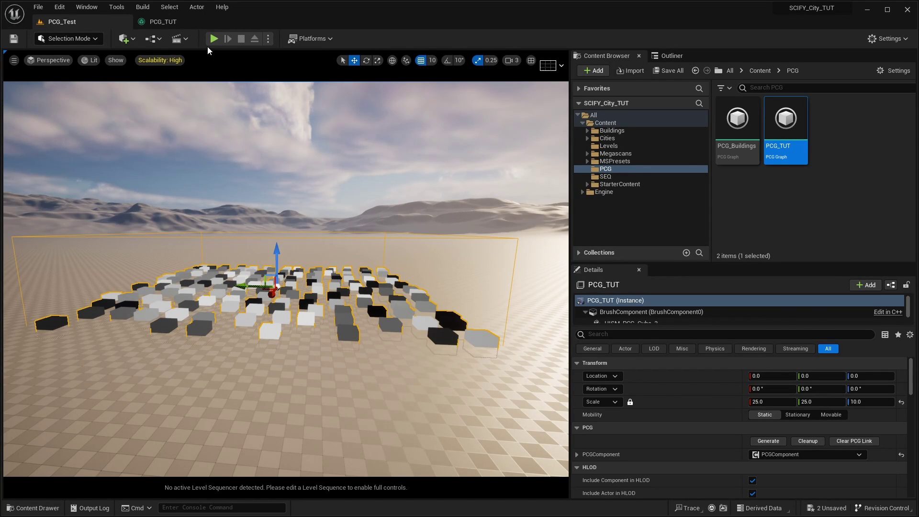
# Step: Add a Density Filter after Transform Points and begin editing its upper bound
pyautogui.click(163, 22)
pyautogui.click(478, 306)
pyautogui.moveTo(510, 233); pyautogui.dragTo(484, 200)
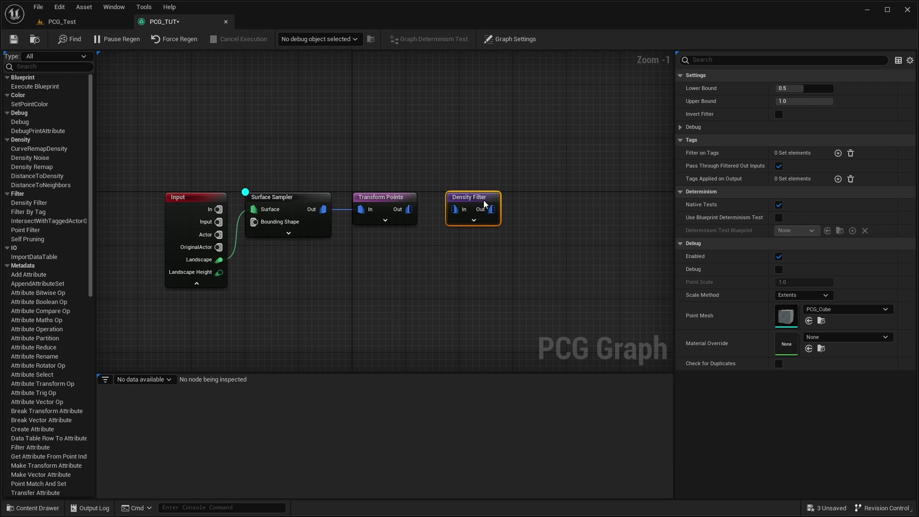
pyautogui.moveTo(409, 209); pyautogui.dragTo(458, 212)
pyautogui.click(458, 270)
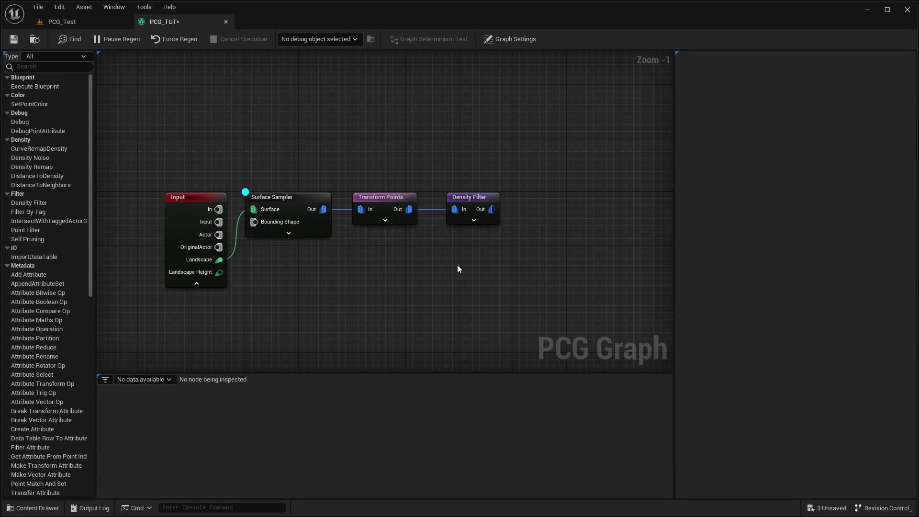
pyautogui.moveTo(486, 255); pyautogui.dragTo(437, 243, button='right')
pyautogui.click(416, 188)
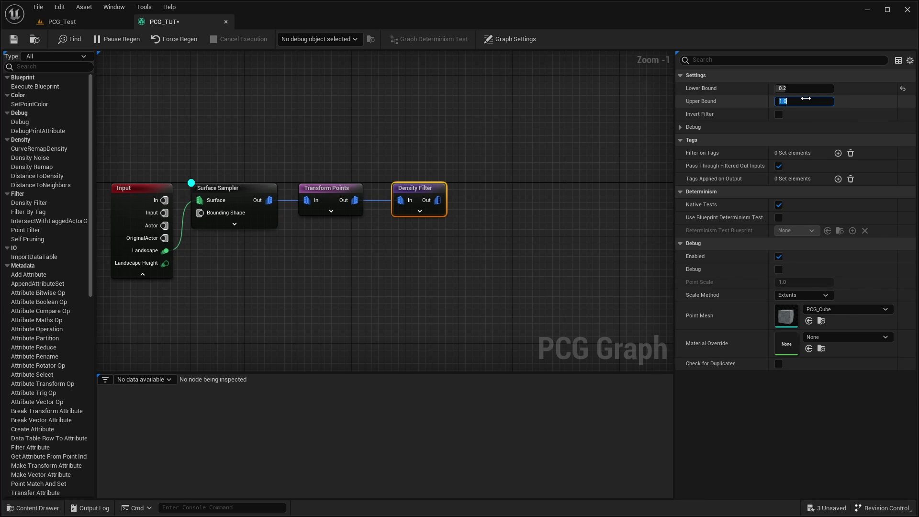
pyautogui.click(805, 100)
# Step: Set the Density Filter's lower bound and add a Density Noise node
pyautogui.click(62, 21)
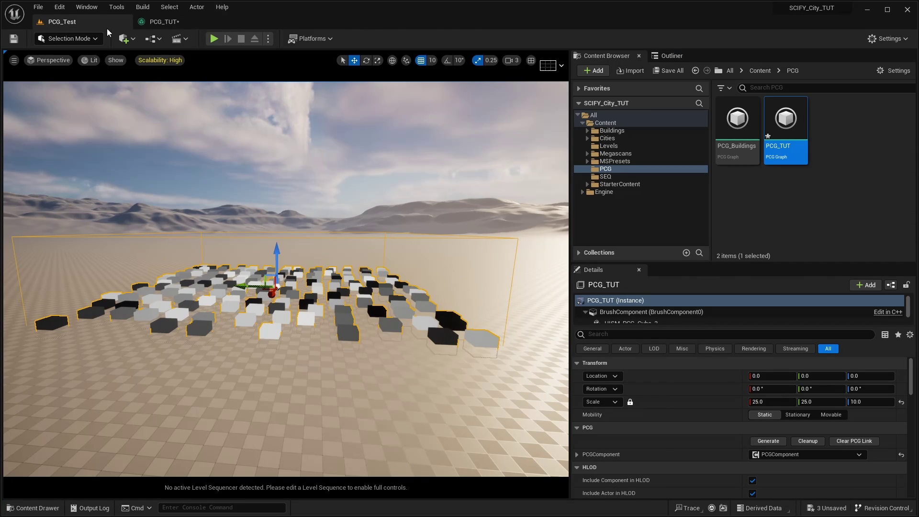
pyautogui.click(164, 22)
pyautogui.moveTo(213, 71); pyautogui.dragTo(409, 125)
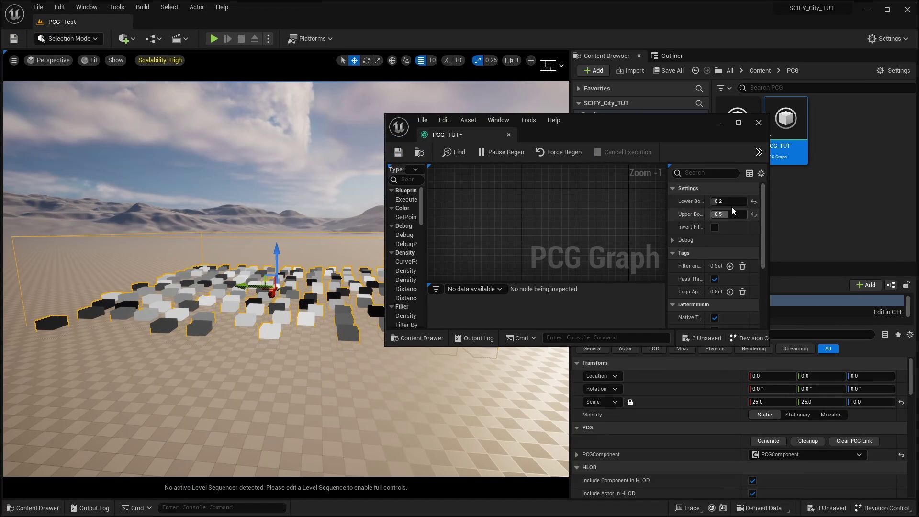
pyautogui.click(728, 201)
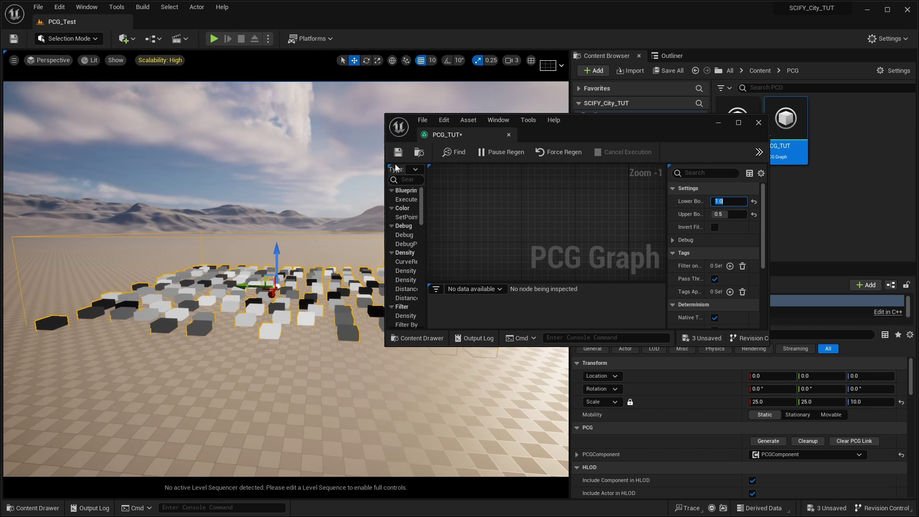
pyautogui.click(737, 123)
pyautogui.moveTo(43, 158); pyautogui.dragTo(397, 185)
# Step: Chain Density Filter into Density Noise, then into a new Static Mesh Spawner
pyautogui.click(378, 242)
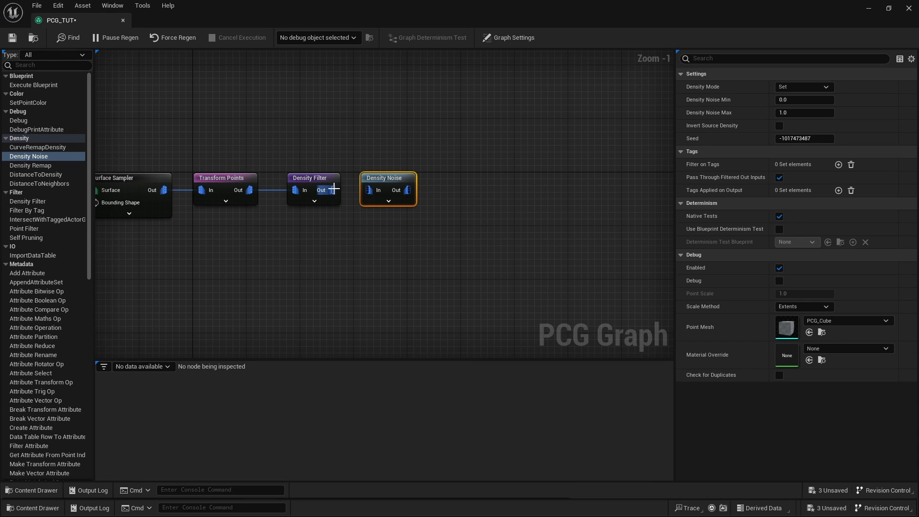
pyautogui.moveTo(332, 189); pyautogui.dragTo(368, 191)
pyautogui.rightClick(505, 172)
pyautogui.write('stati')
pyautogui.click(552, 193)
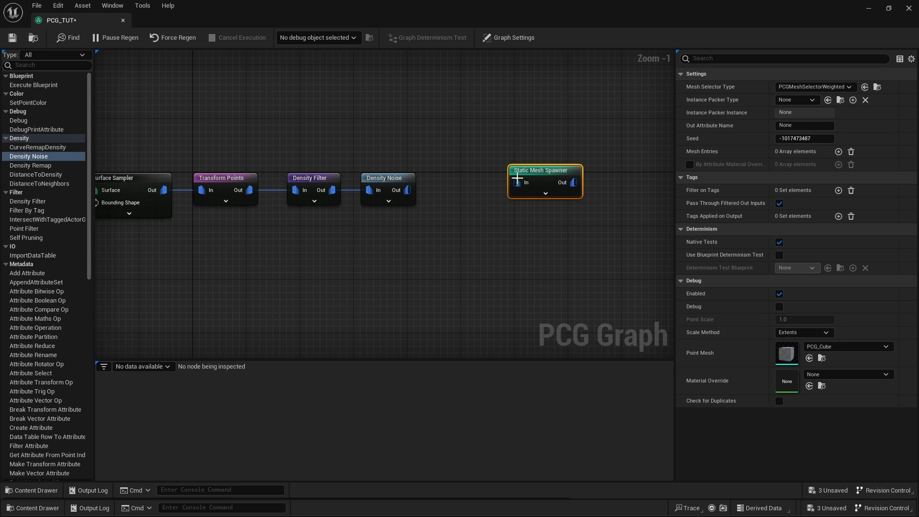
pyautogui.moveTo(527, 191); pyautogui.dragTo(465, 191)
pyautogui.moveTo(406, 190); pyautogui.dragTo(457, 191)
# Step: Enable debug on the spawner and add a mesh entry using SM_island_tree_01
pyautogui.rightClick(516, 181)
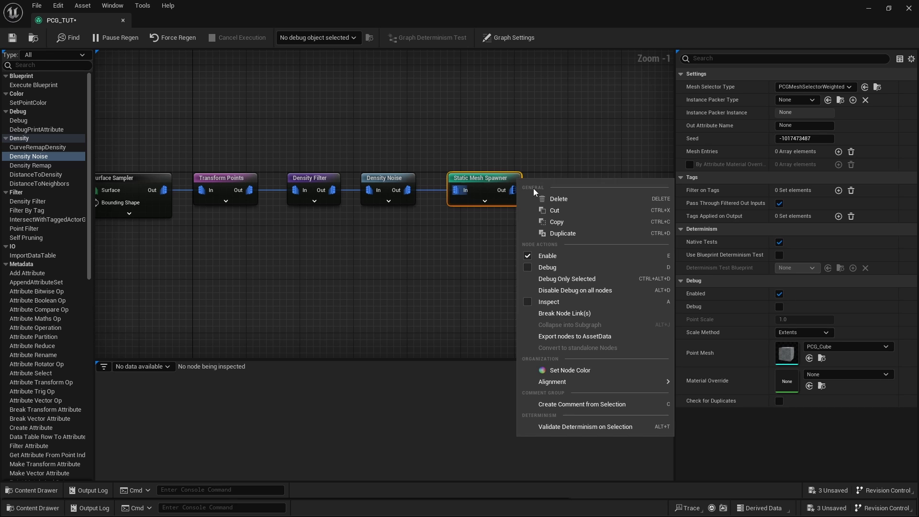
pyautogui.click(543, 267)
pyautogui.click(838, 151)
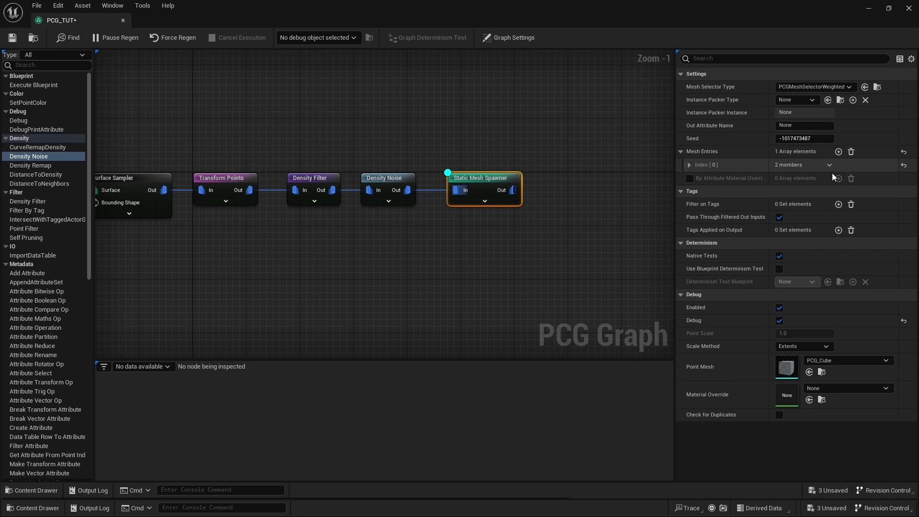
pyautogui.click(689, 164)
pyautogui.click(696, 178)
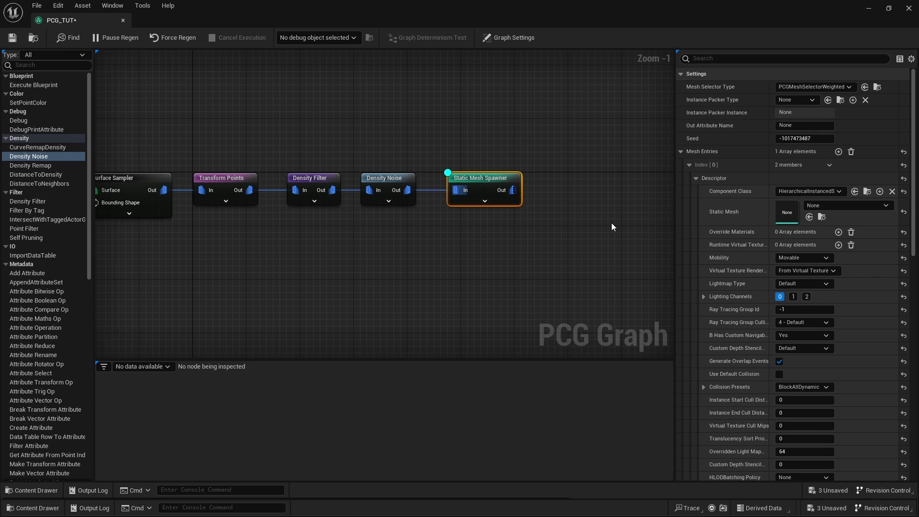
pyautogui.click(826, 206)
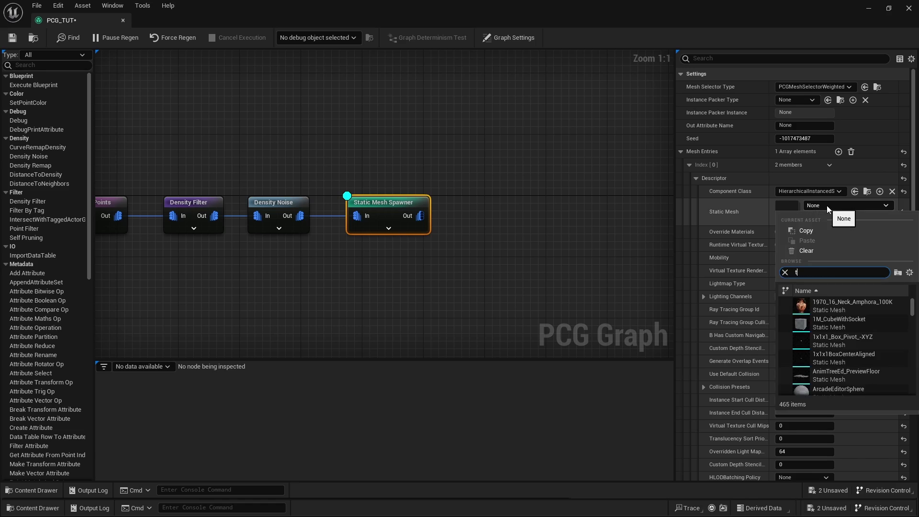
pyautogui.write('tree')
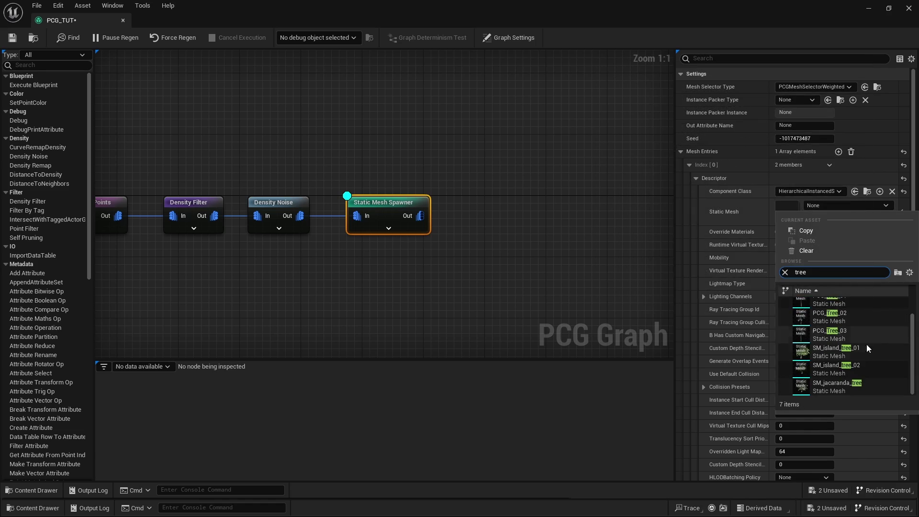
pyautogui.click(866, 343)
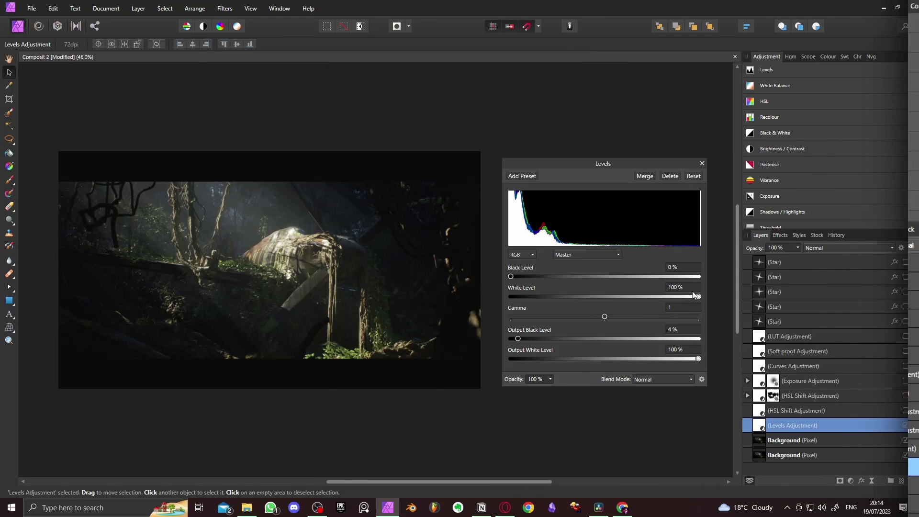
# Step: Set Levels white level to 80% and shift the yellows in HSL Shift (15.9°, 23%, -5%)
pyautogui.moveTo(693, 297); pyautogui.dragTo(662, 297)
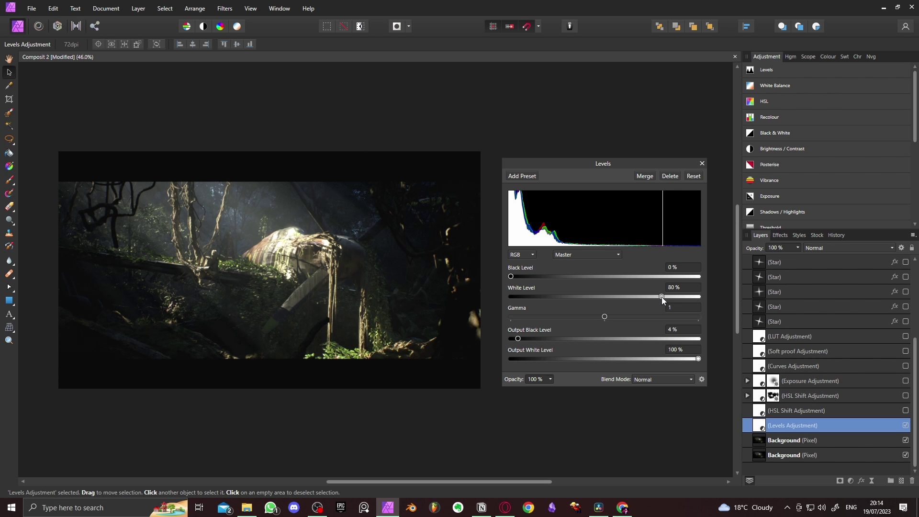
pyautogui.press('Return')
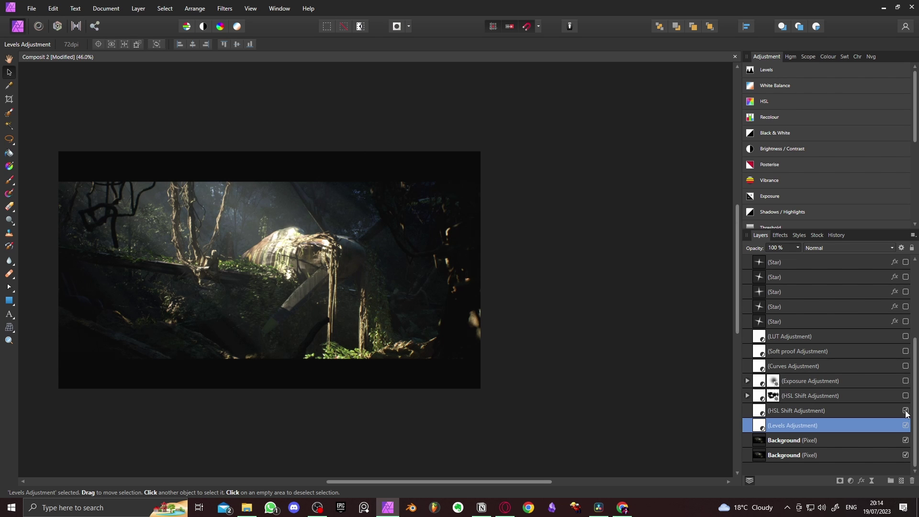
pyautogui.doubleClick(761, 412)
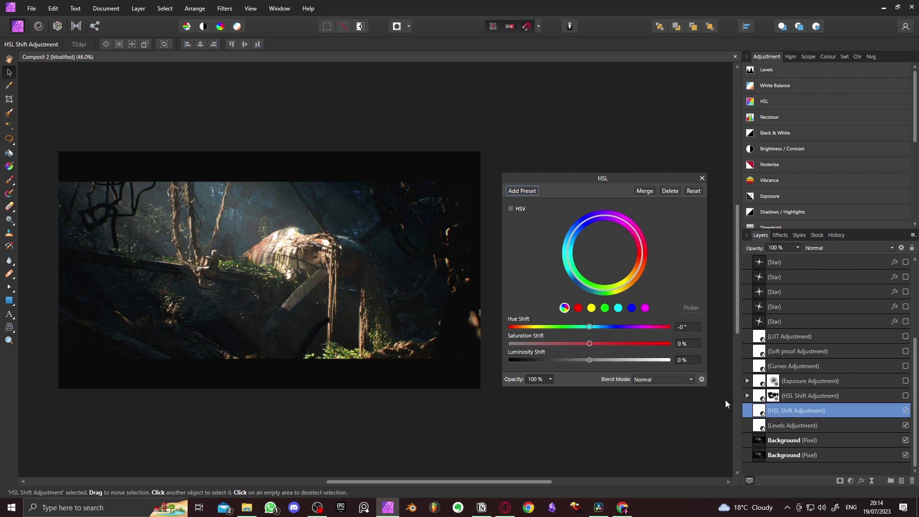
pyautogui.click(593, 309)
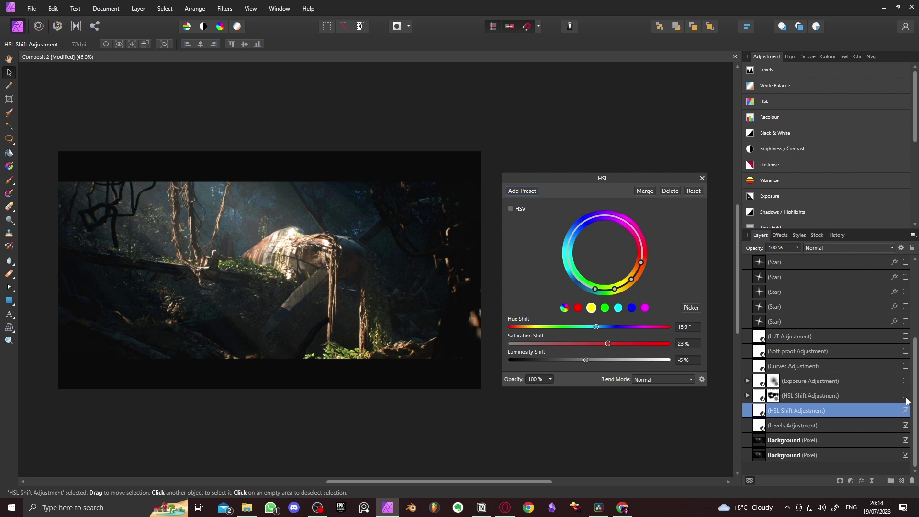
pyautogui.click(781, 399)
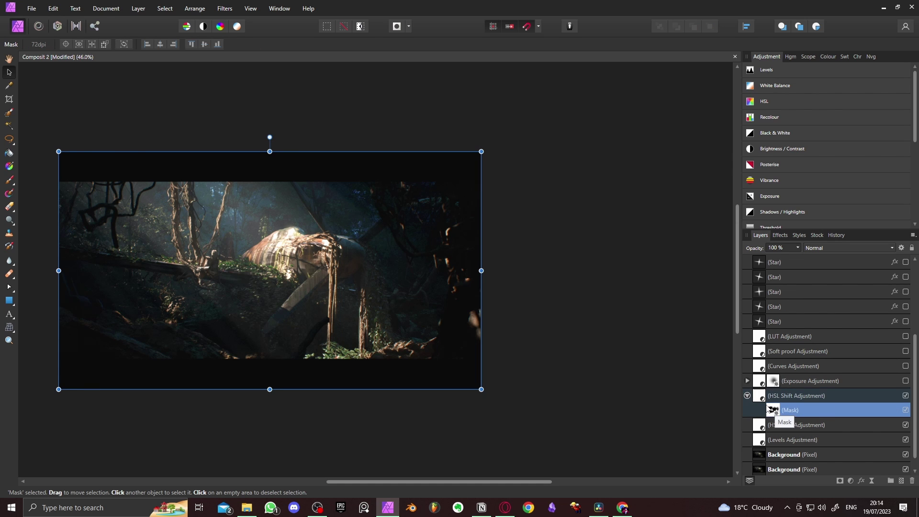
# Step: Enable Exposure and Curves, moving the curve's black point to 0.093 and white point to 0.956
pyautogui.click(747, 395)
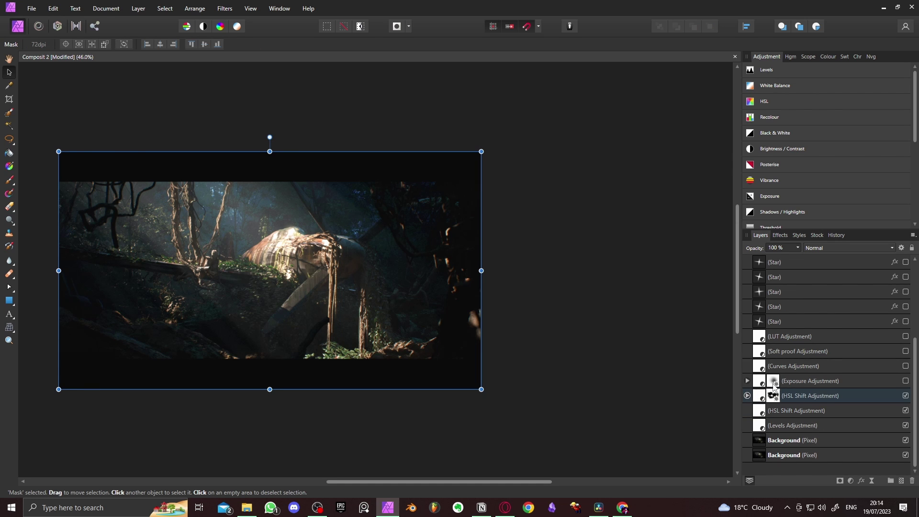
pyautogui.click(905, 380)
pyautogui.click(905, 366)
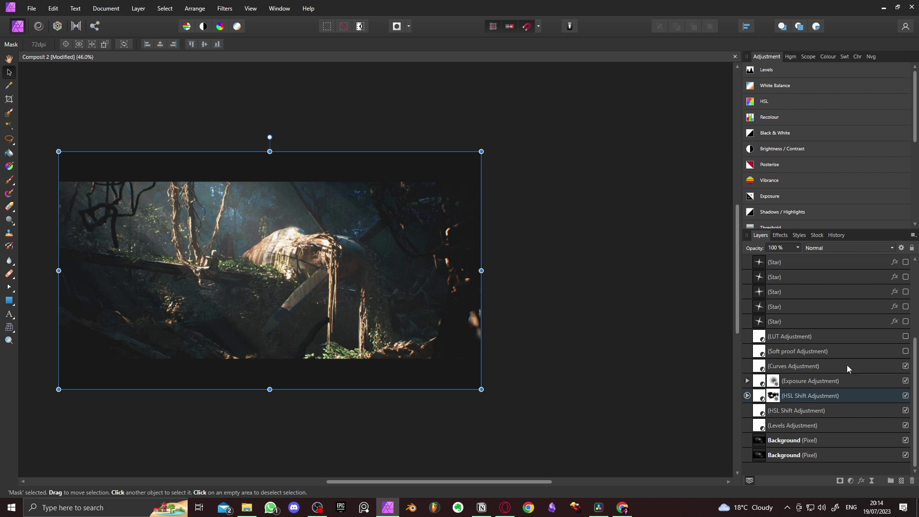
pyautogui.doubleClick(760, 367)
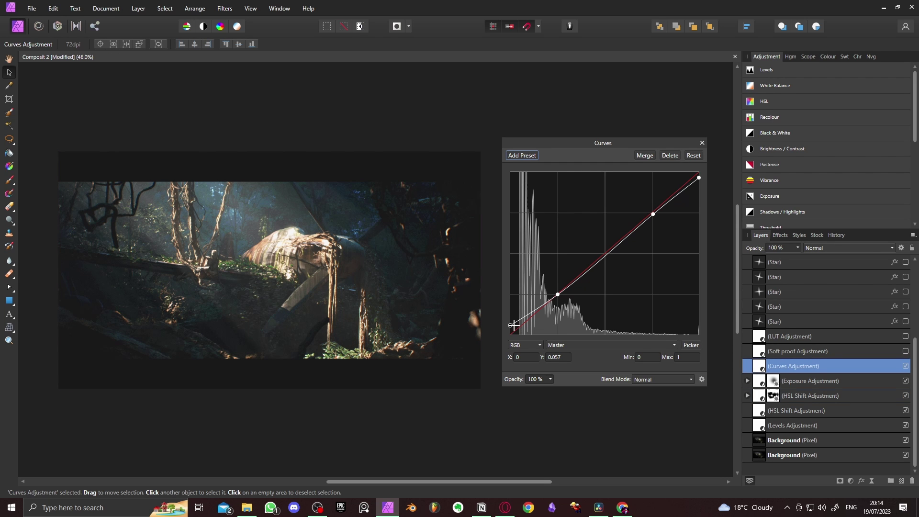
pyautogui.moveTo(511, 325)
pyautogui.mouseDown()
pyautogui.moveTo(506, 336)
pyautogui.moveTo(505, 320)
pyautogui.mouseUp()
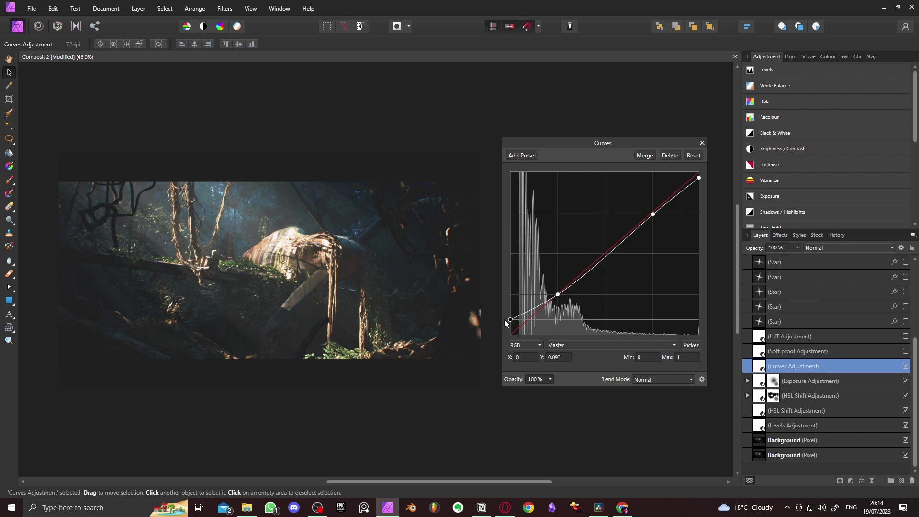
pyautogui.moveTo(699, 176); pyautogui.dragTo(699, 181)
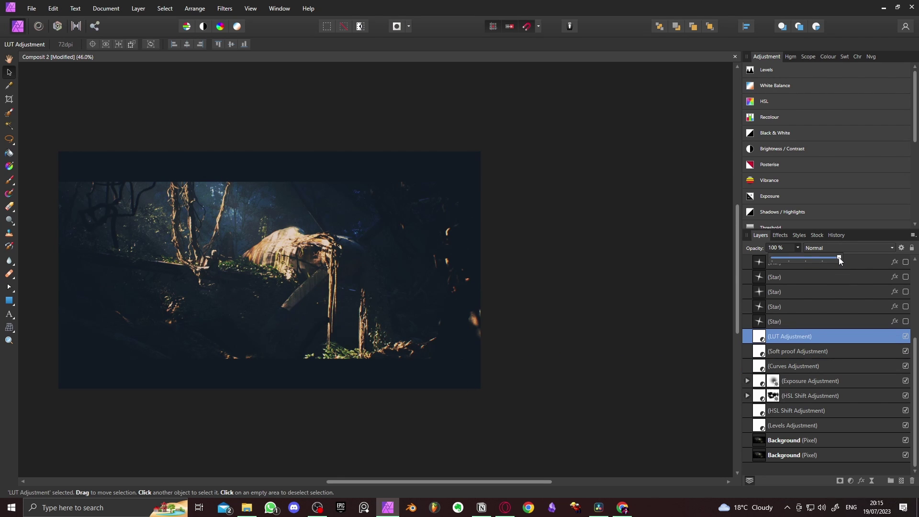
# Step: Set LUT opacity to 31% and show the th-3882362500.jpeg light-ray and fourth Image layers
pyautogui.moveTo(840, 259); pyautogui.dragTo(792, 259)
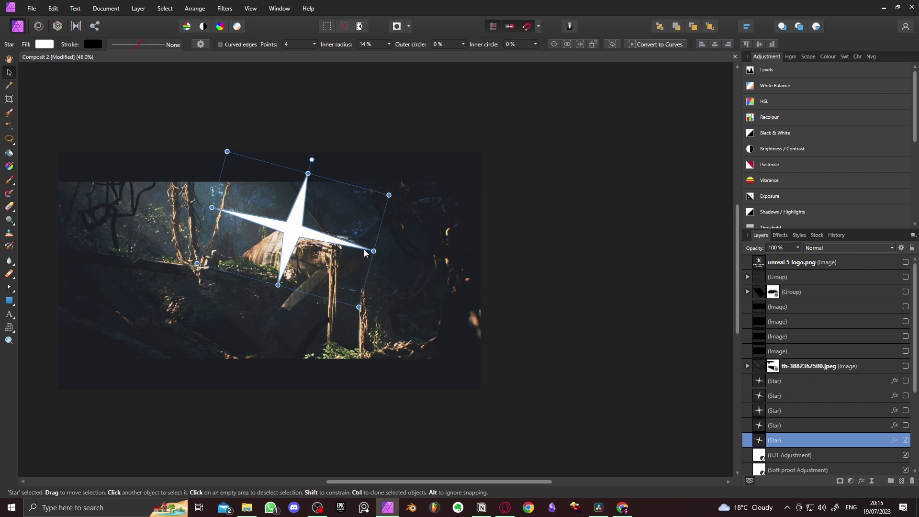
pyautogui.hotkey('ctrl', 'z')
pyautogui.click(488, 252)
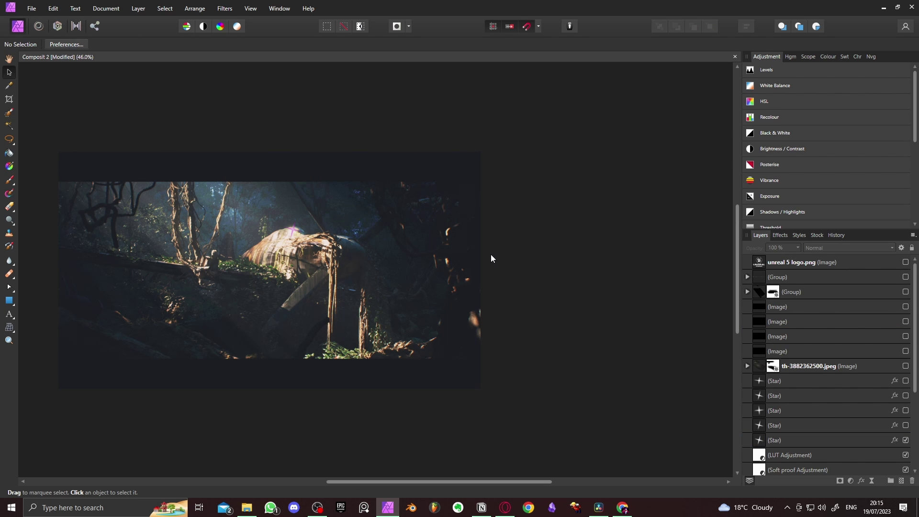
pyautogui.keyDown('ctrl'); pyautogui.scroll(6, 306, 237); pyautogui.keyUp('ctrl')
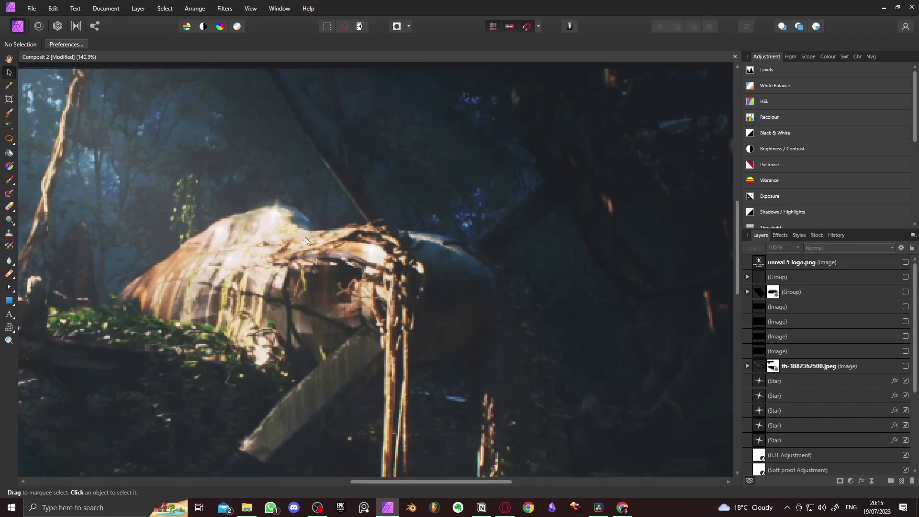
pyautogui.keyDown('ctrl'); pyautogui.scroll(-6, 307, 236); pyautogui.keyUp('ctrl')
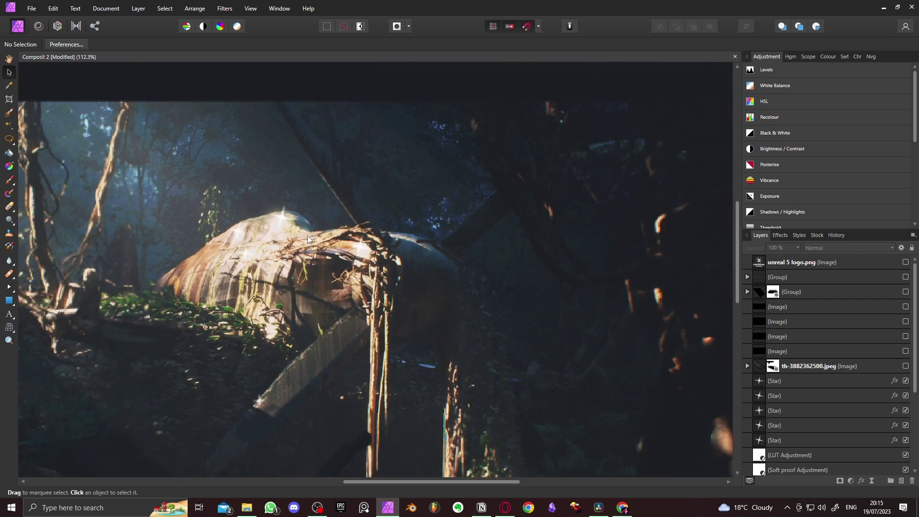
pyautogui.click(905, 366)
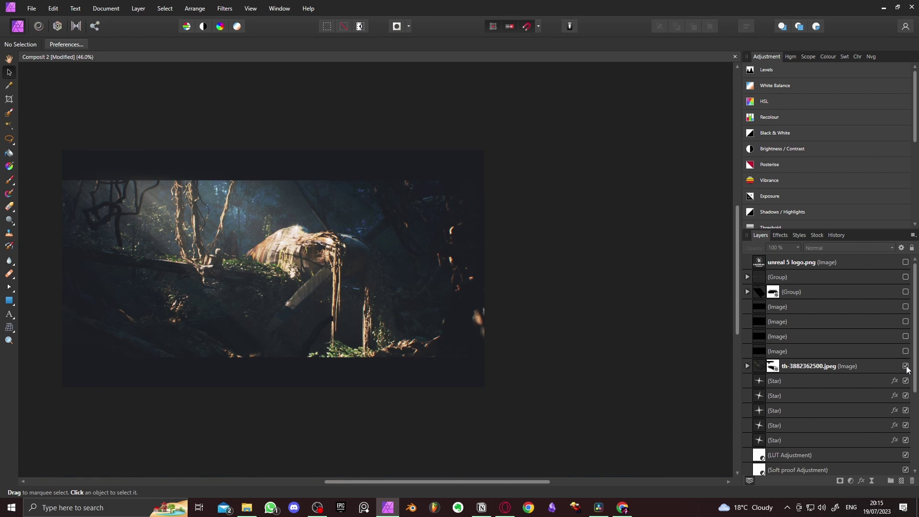
pyautogui.click(905, 351)
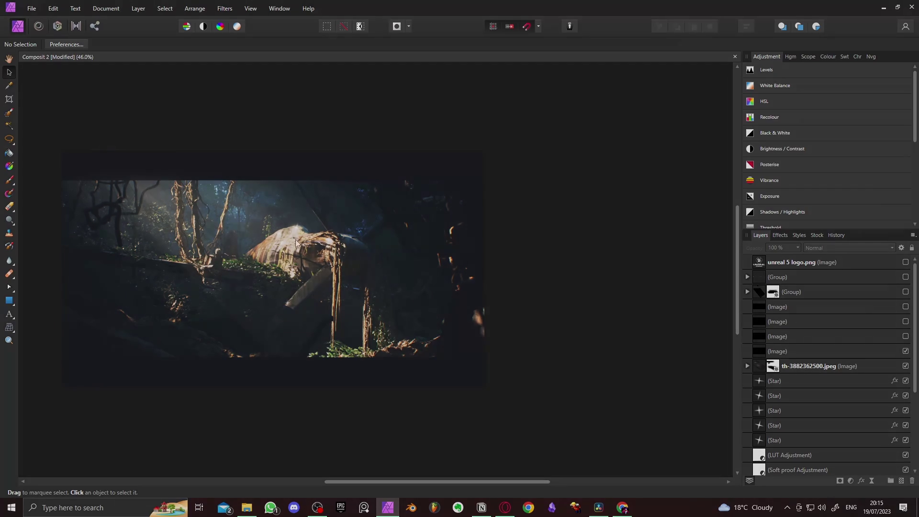